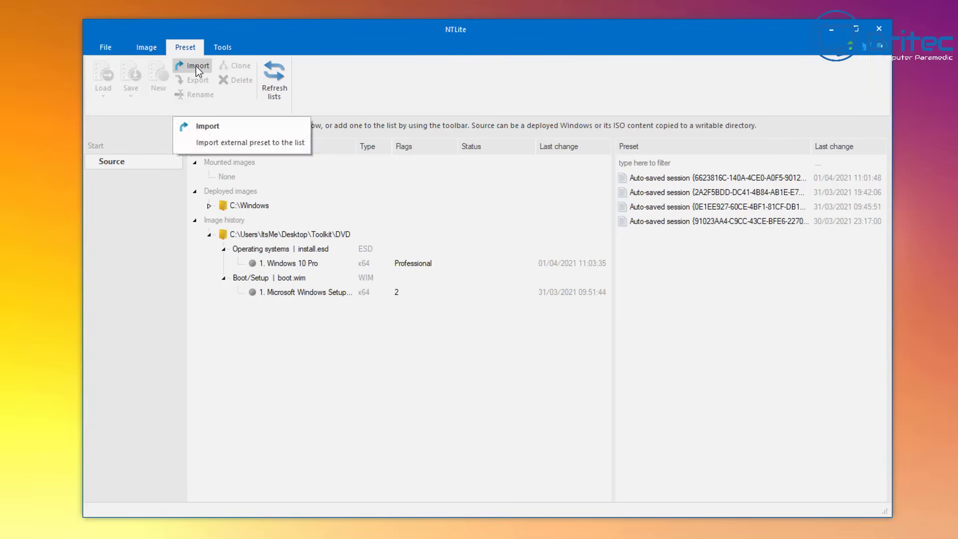
# - Look over the Tools tab and File menu, ending on the Image tab's image-handling commands
pyautogui.click(224, 48)
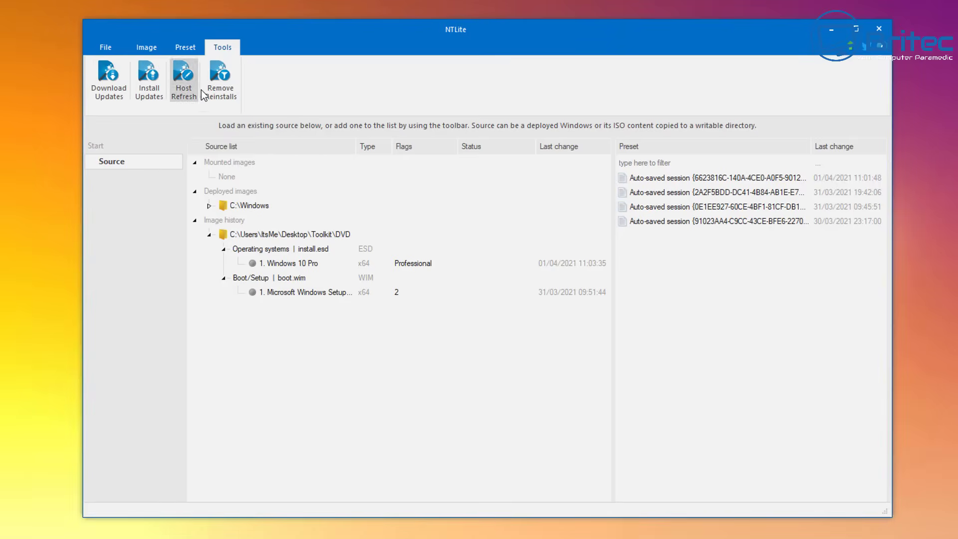
pyautogui.click(109, 48)
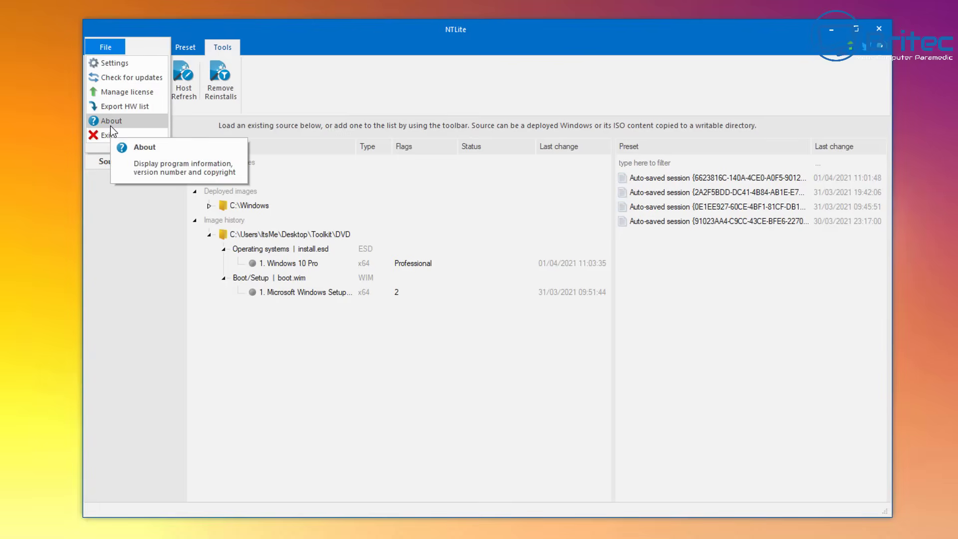
pyautogui.click(144, 50)
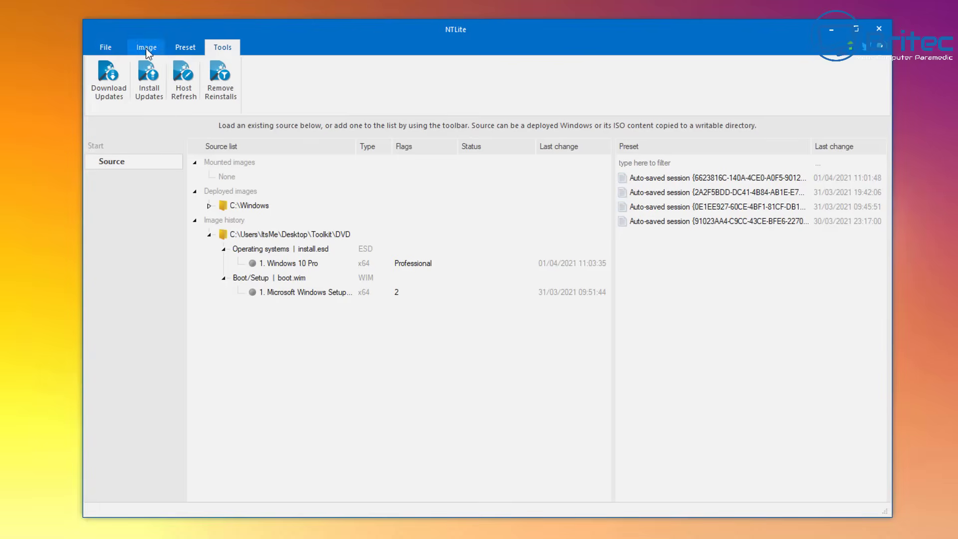
# - Collapse the Deployed images group and select the Toolkit DVD folder as the image source
pyautogui.click(145, 50)
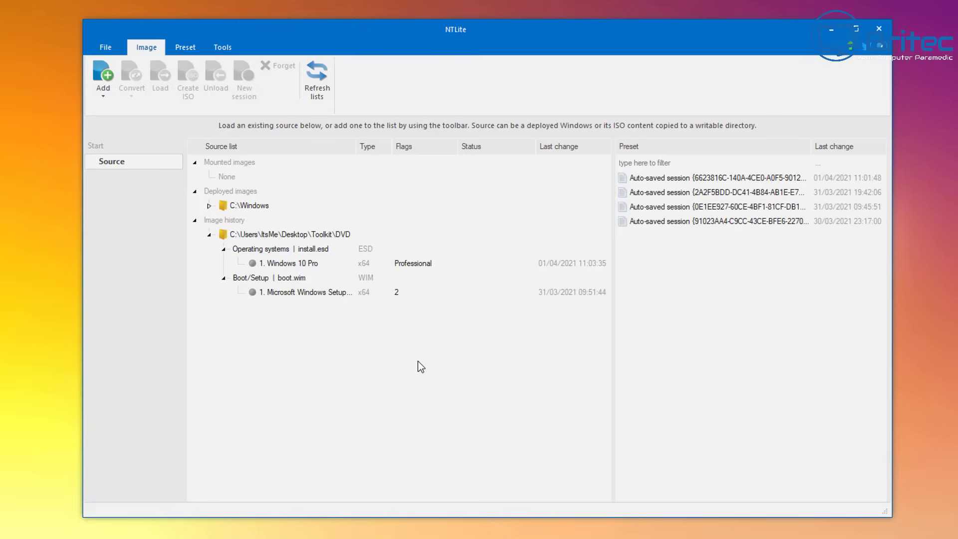
pyautogui.click(199, 193)
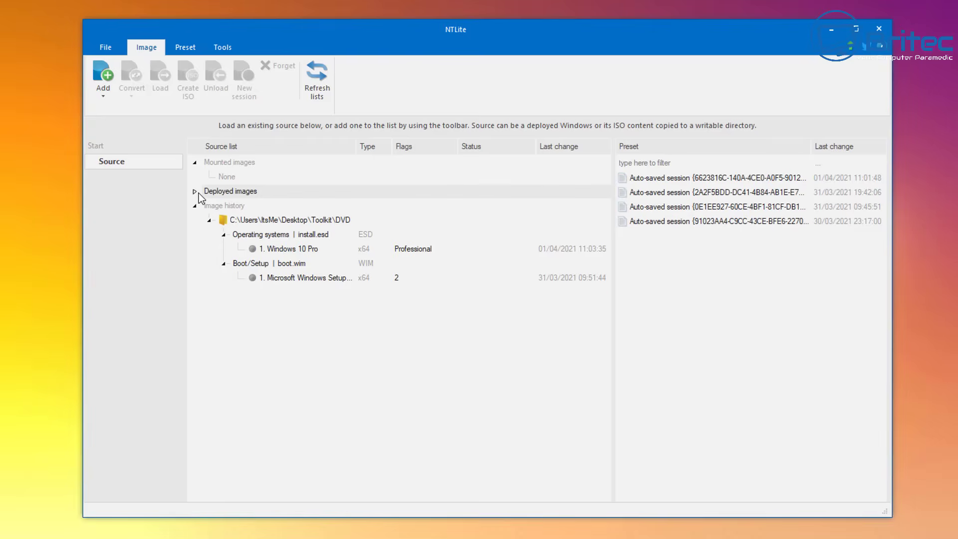
pyautogui.click(199, 194)
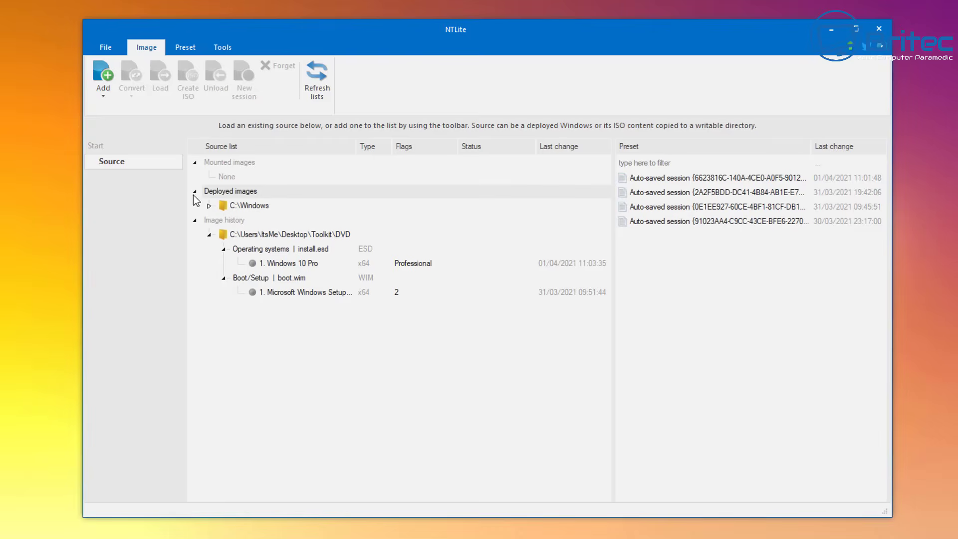
pyautogui.click(195, 192)
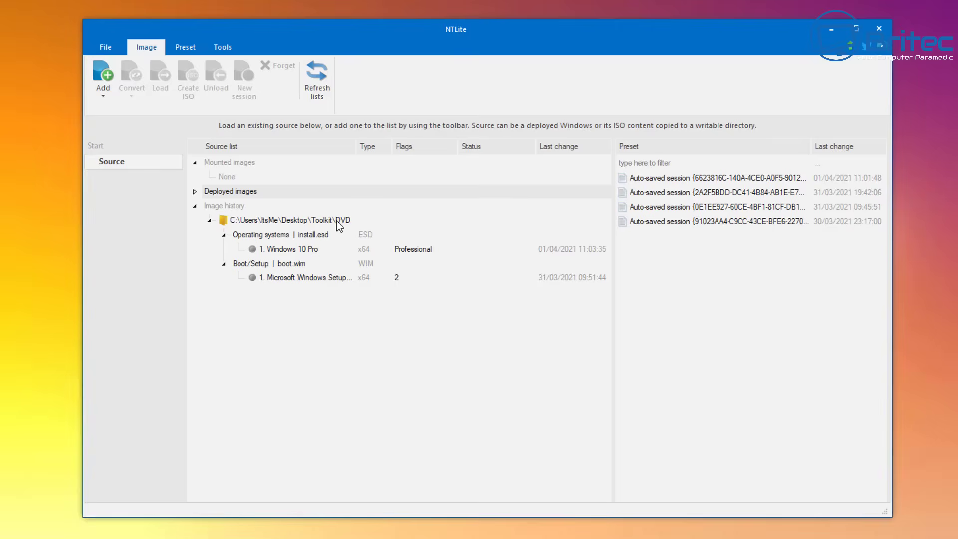
pyautogui.click(320, 224)
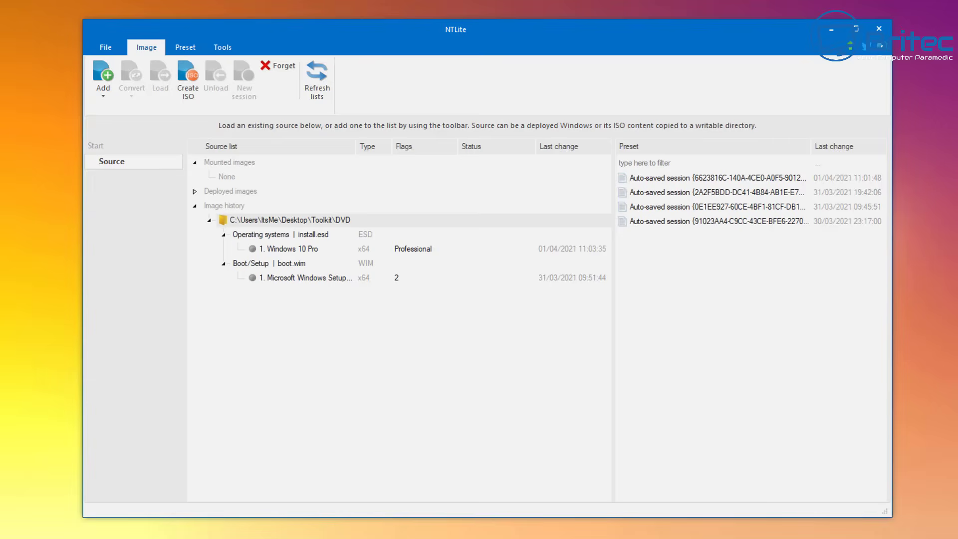
# - Open the Toolkit DVD folder in File Explorer to view boot, efi, sources and setup.exe
pyautogui.hotkey('alt', 'Tab')
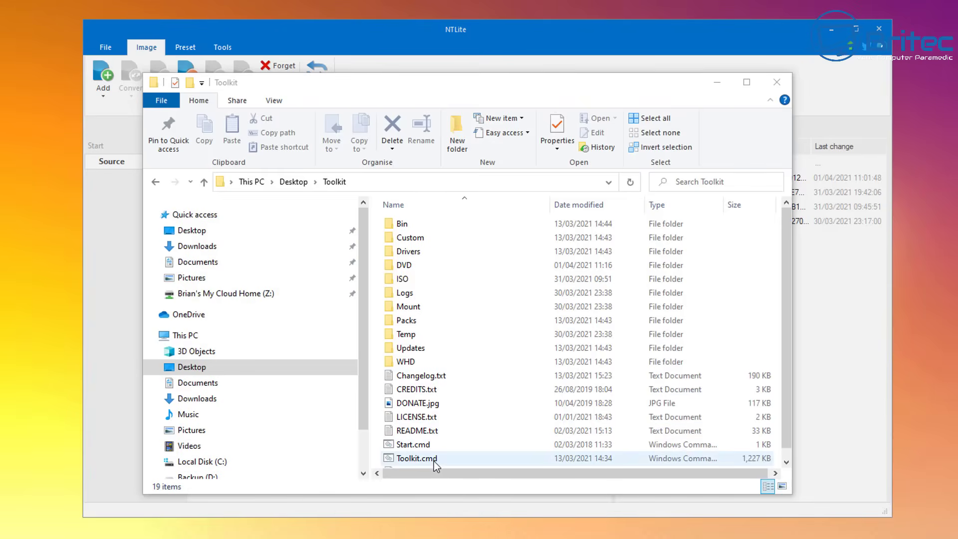
pyautogui.doubleClick(415, 265)
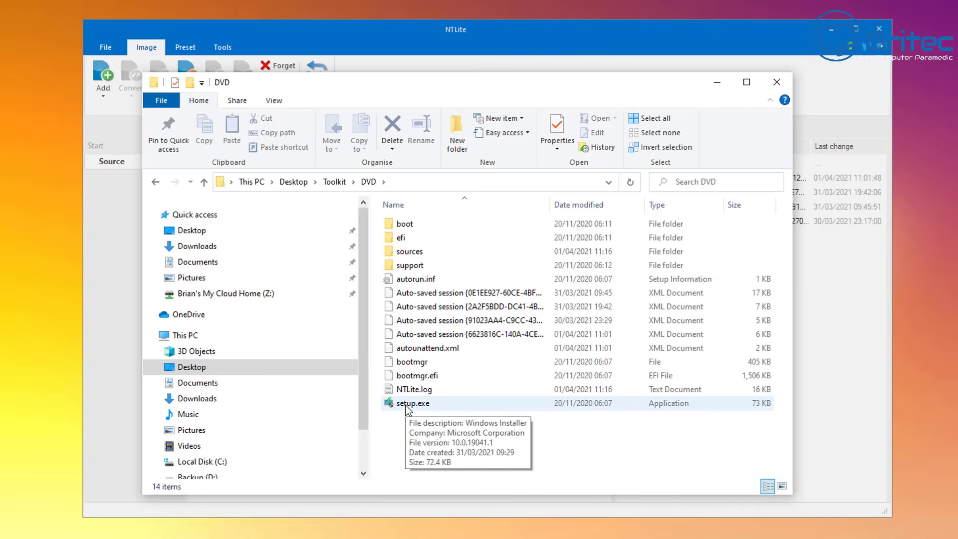
# - Load the Windows 10 Pro image and confirm converting install.esd to WIM format
pyautogui.click(779, 83)
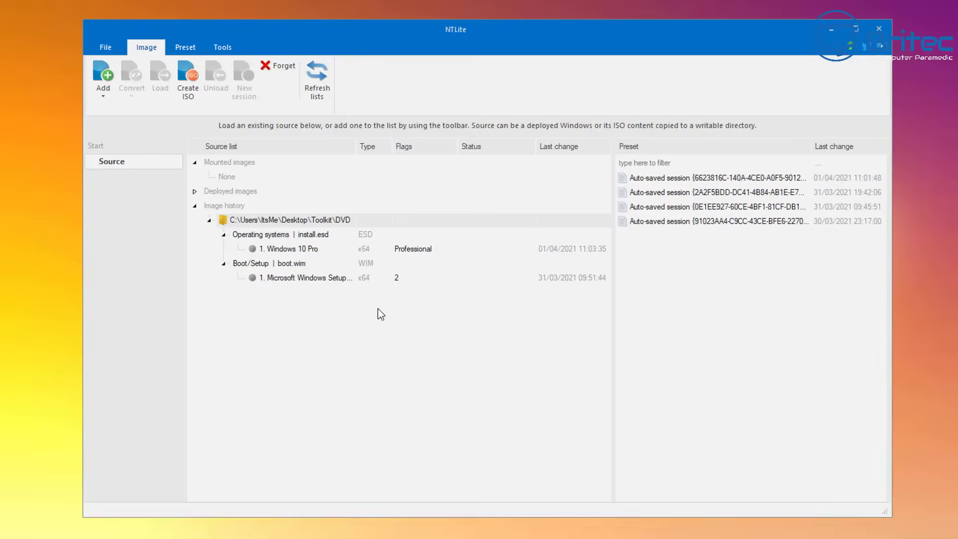
pyautogui.click(307, 250)
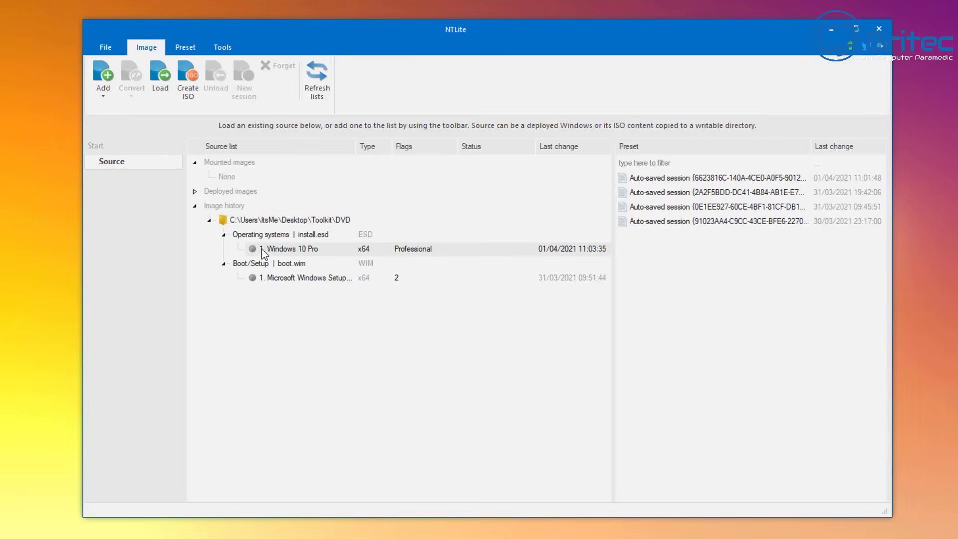
pyautogui.doubleClick(310, 249)
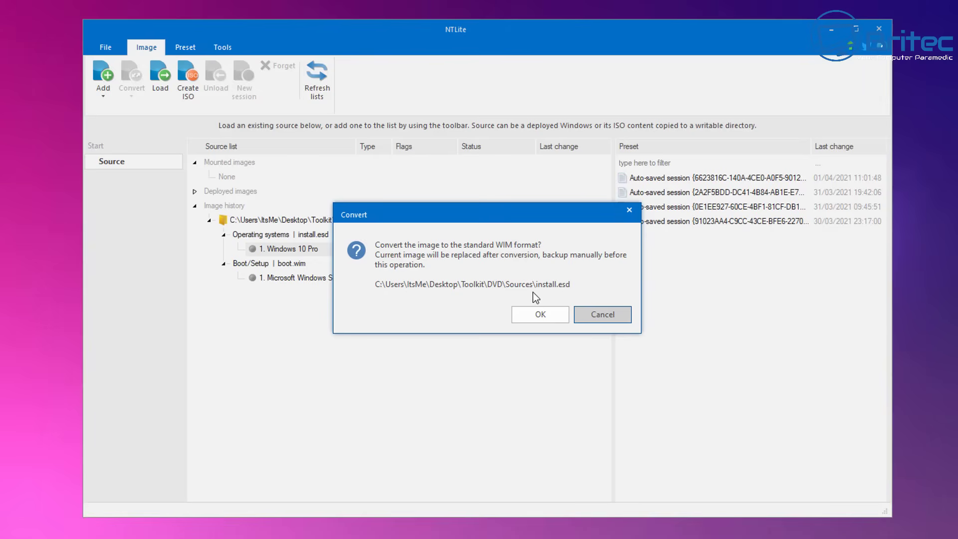
pyautogui.click(544, 316)
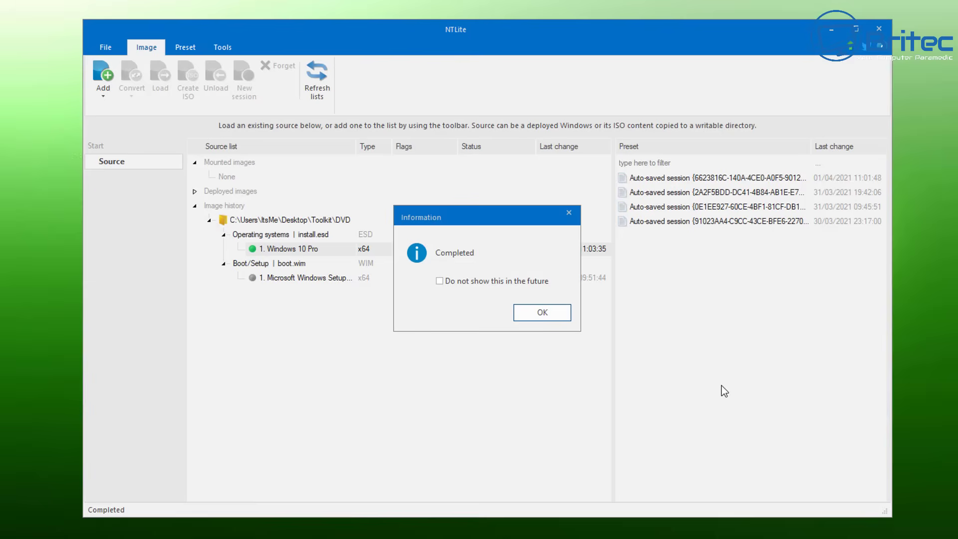
# - Dismiss the Completed message and let the Windows 10 Pro install.wim finish loading
pyautogui.click(540, 316)
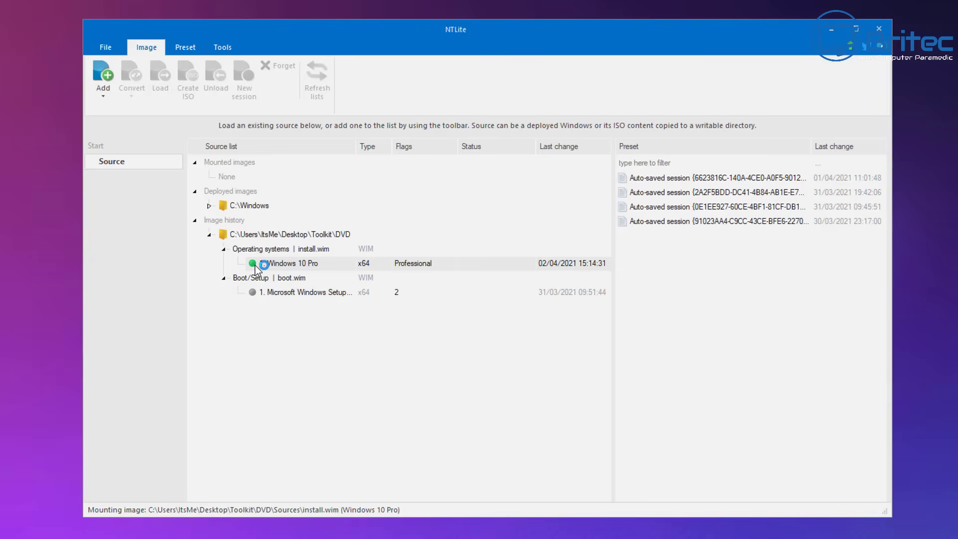
pyautogui.click(699, 177)
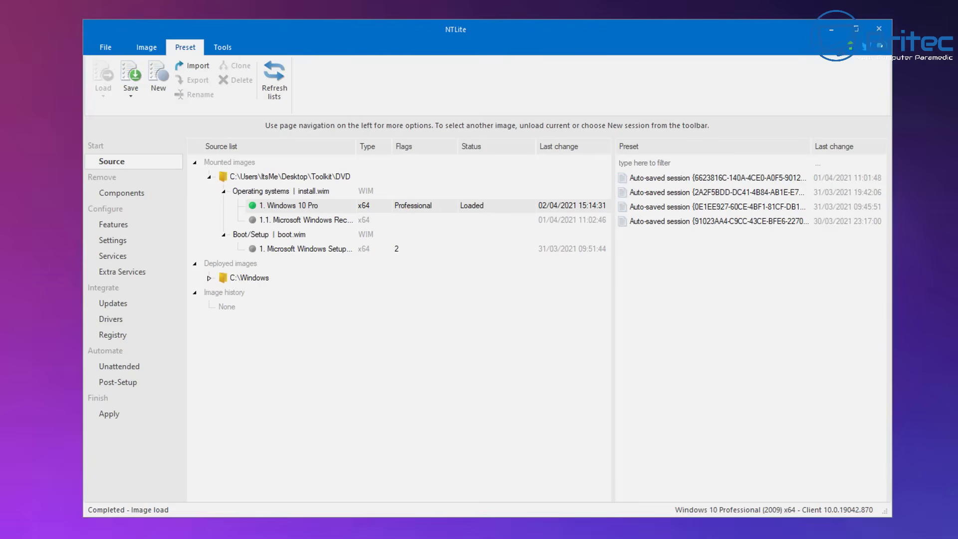
# - Open Components, accept the removal warning, and expand the Windows Apps and System Apps groups
pyautogui.click(122, 195)
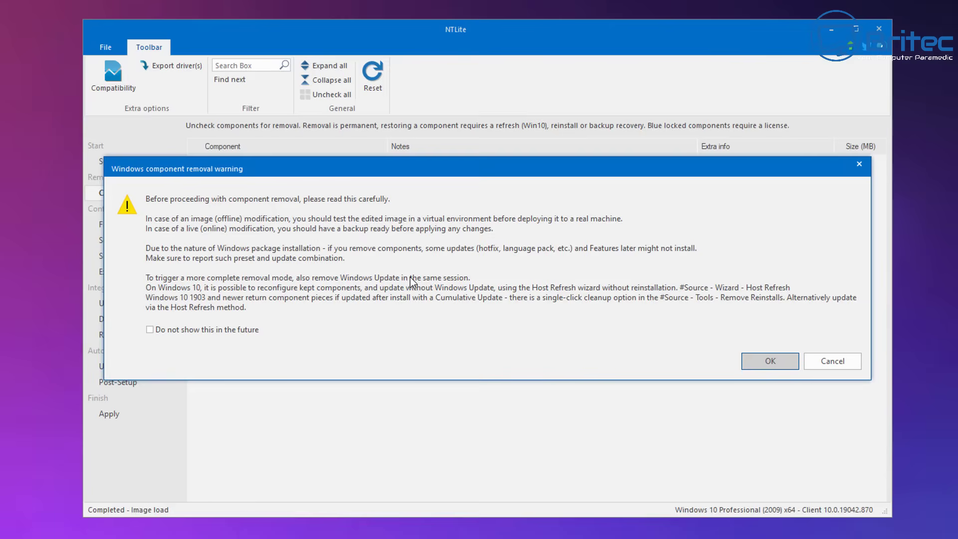
pyautogui.click(791, 361)
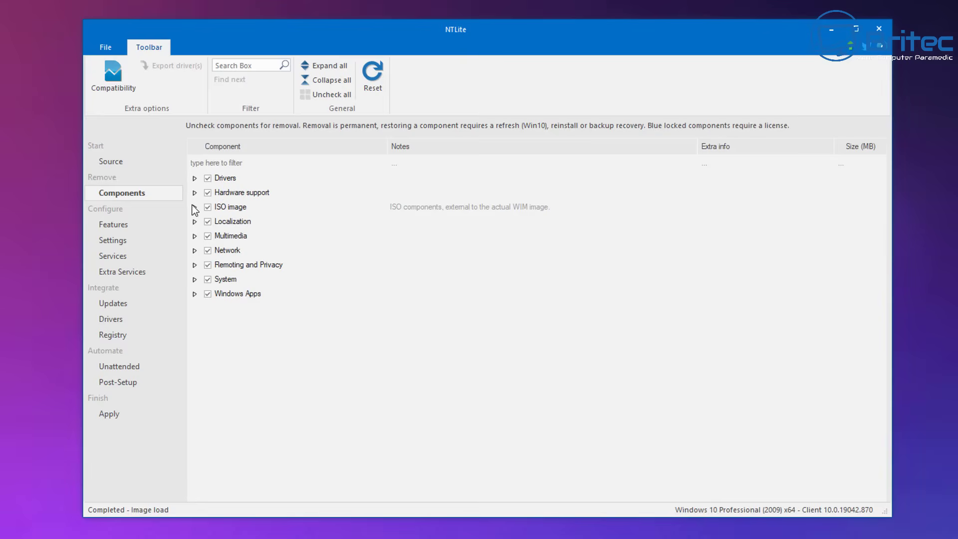
pyautogui.click(194, 293)
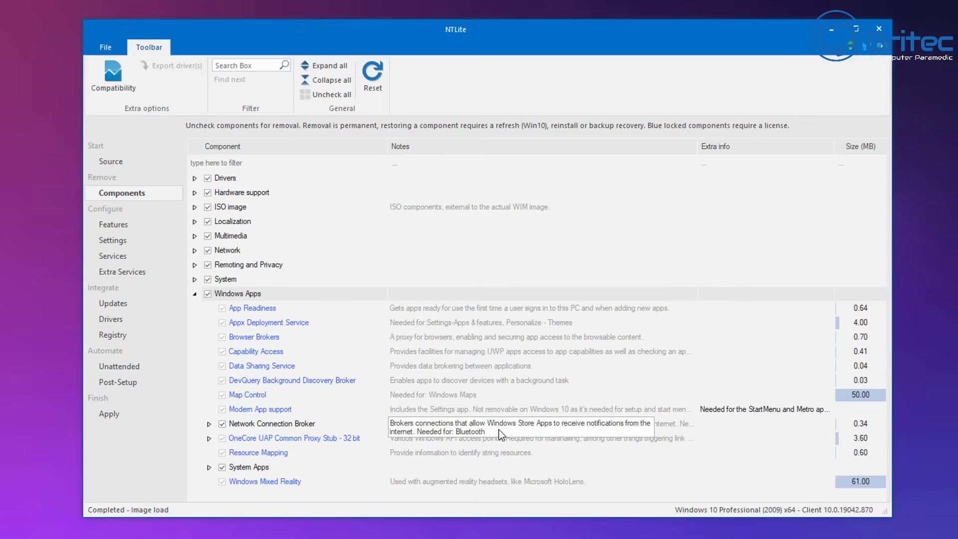
pyautogui.click(209, 468)
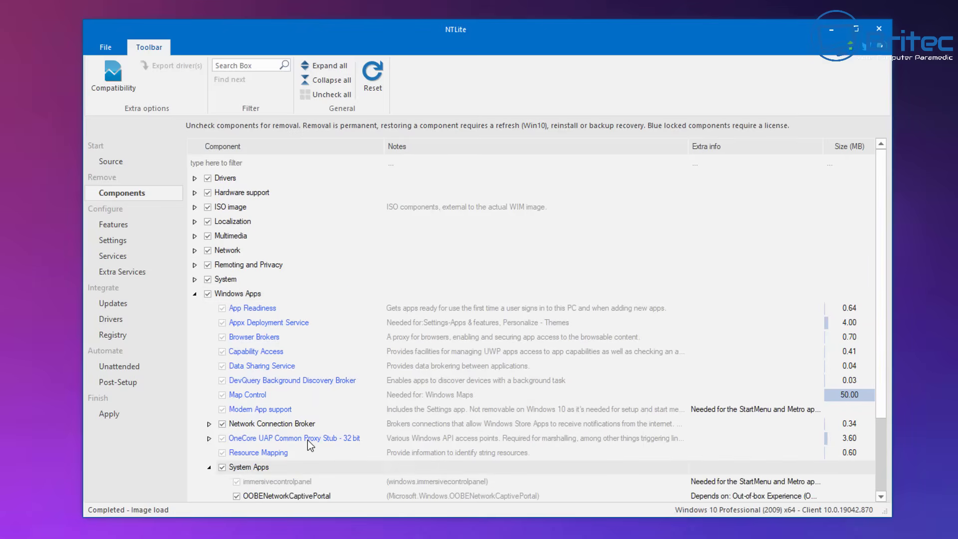
pyautogui.scroll(-2, 305, 442)
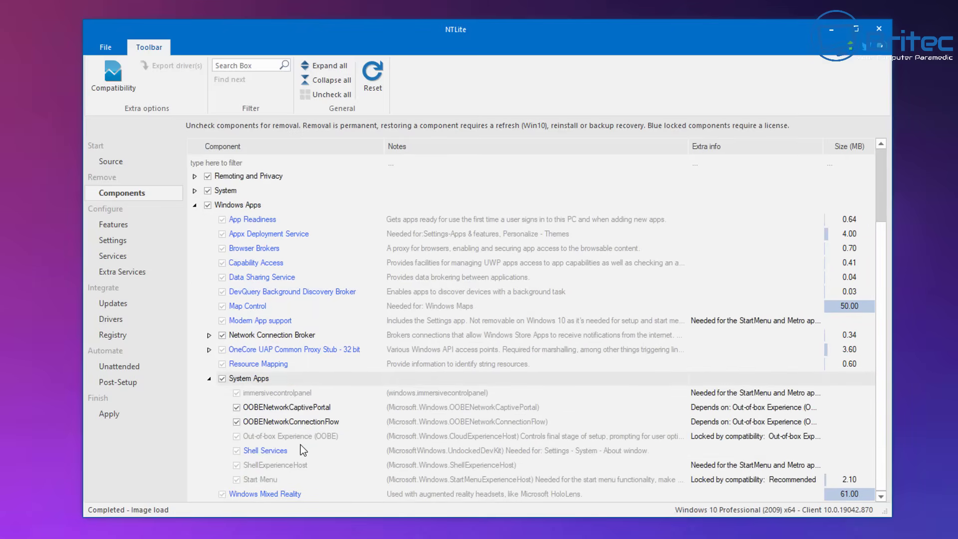
pyautogui.scroll(5, 286, 441)
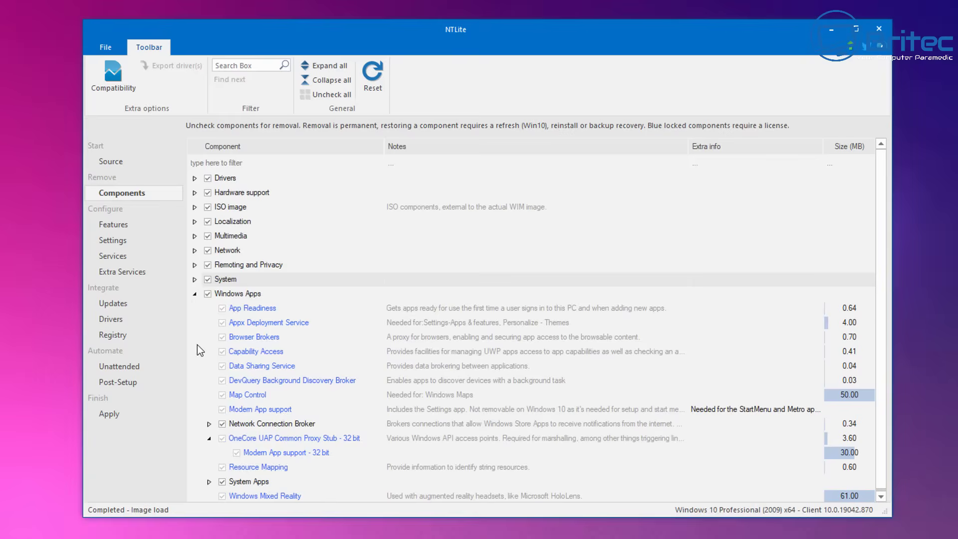
pyautogui.click(114, 225)
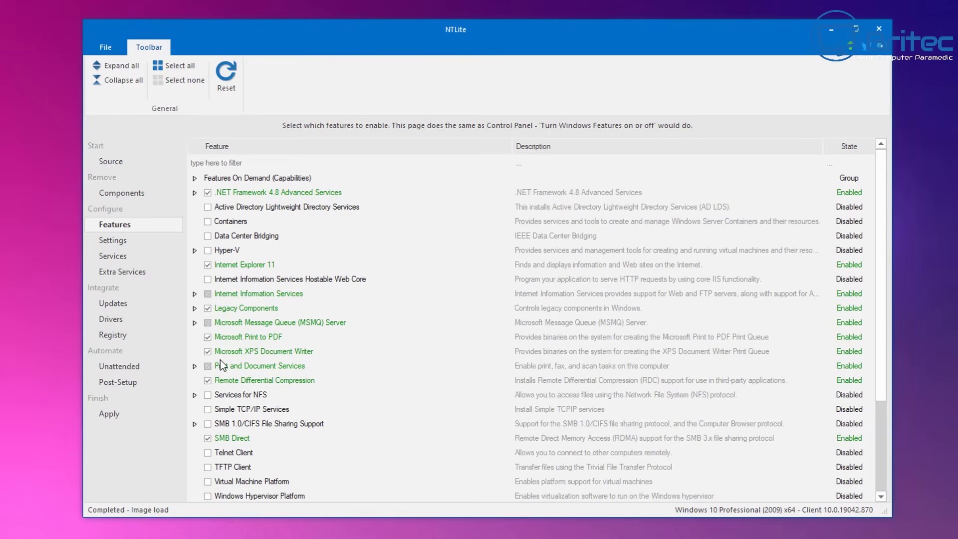
pyautogui.scroll(-2, 220, 360)
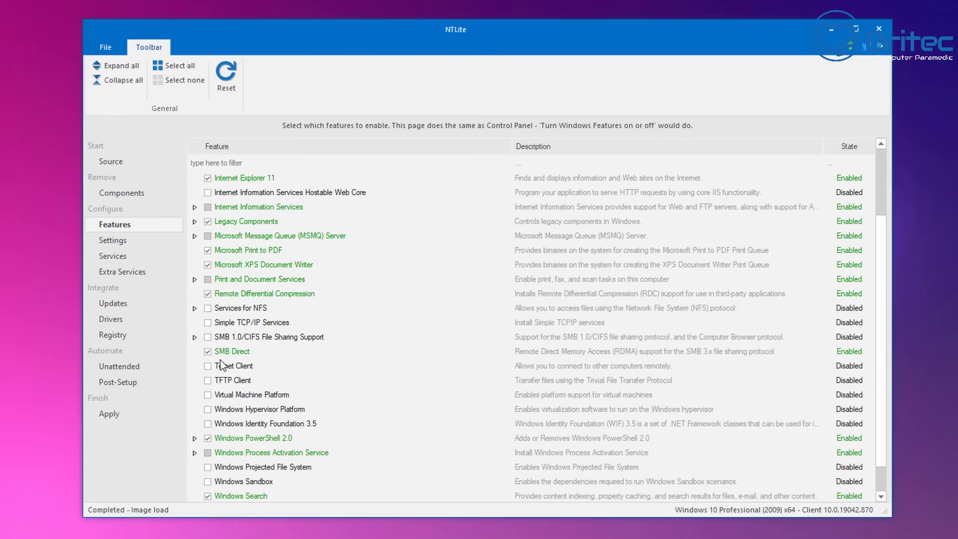
pyautogui.scroll(-1, 220, 361)
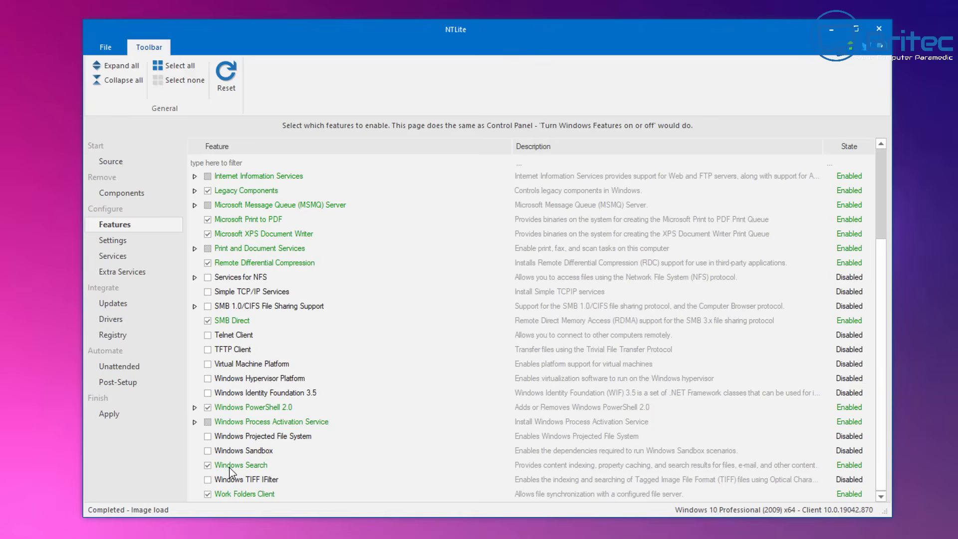
# - Browse Application compatibility and AutoLogger tracing settings, inspecting the ReadyBoot logging session
pyautogui.click(117, 243)
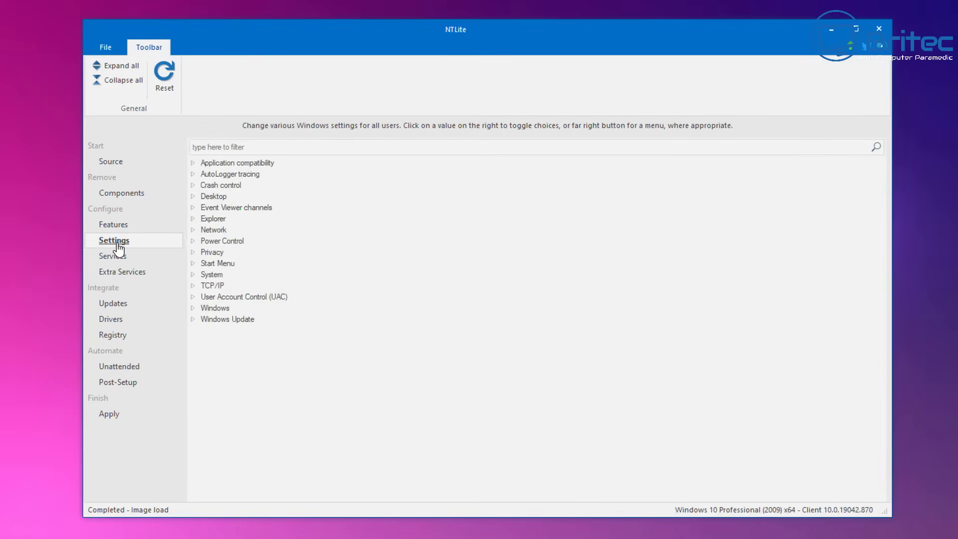
pyautogui.click(193, 164)
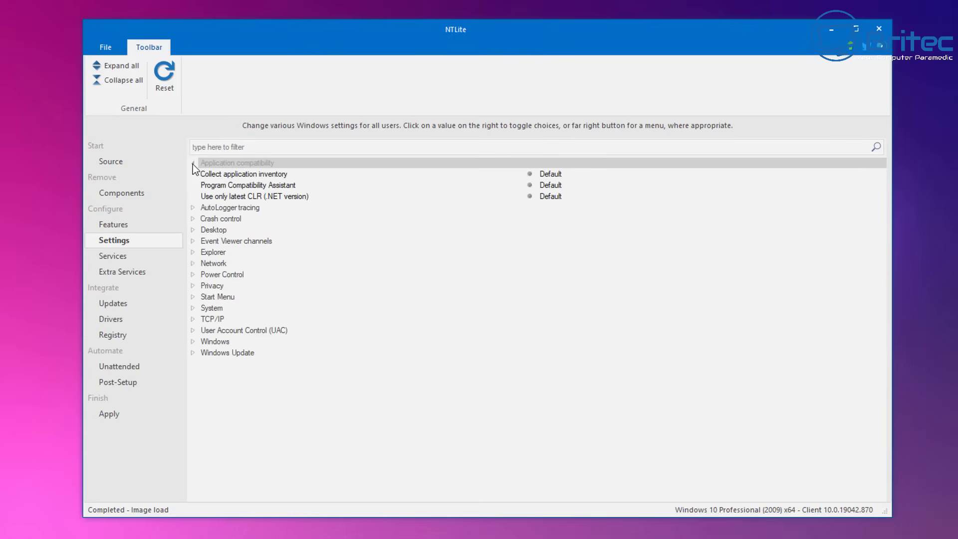
pyautogui.click(193, 163)
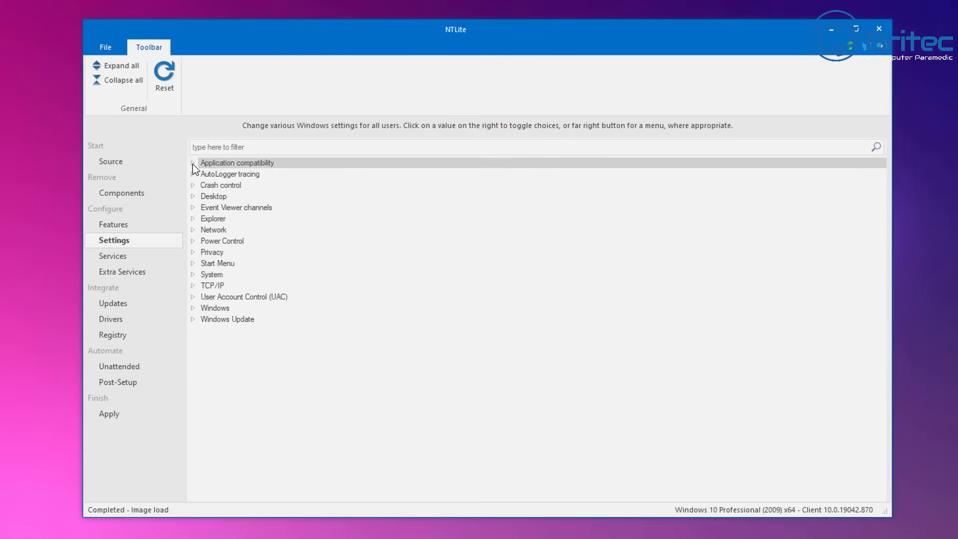
pyautogui.click(193, 175)
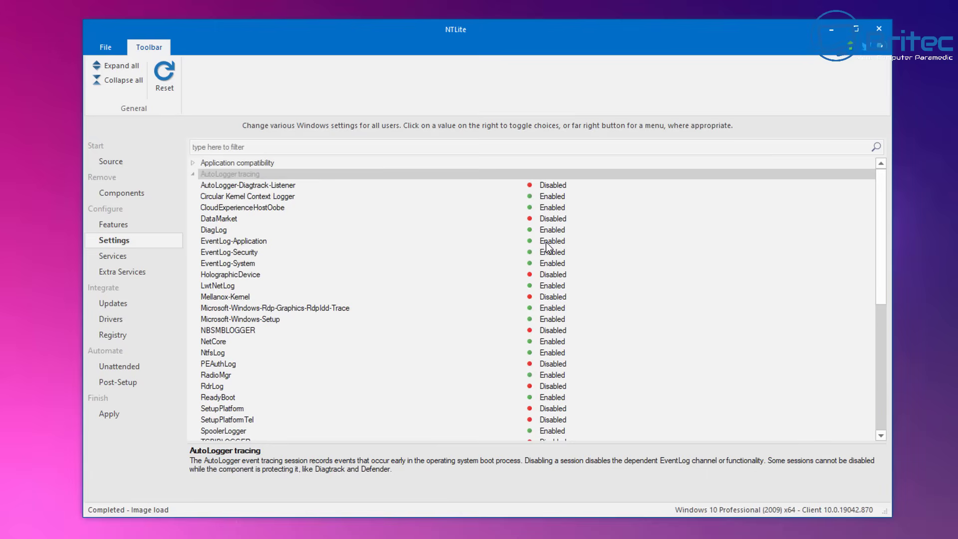
pyautogui.scroll(-2, 531, 296)
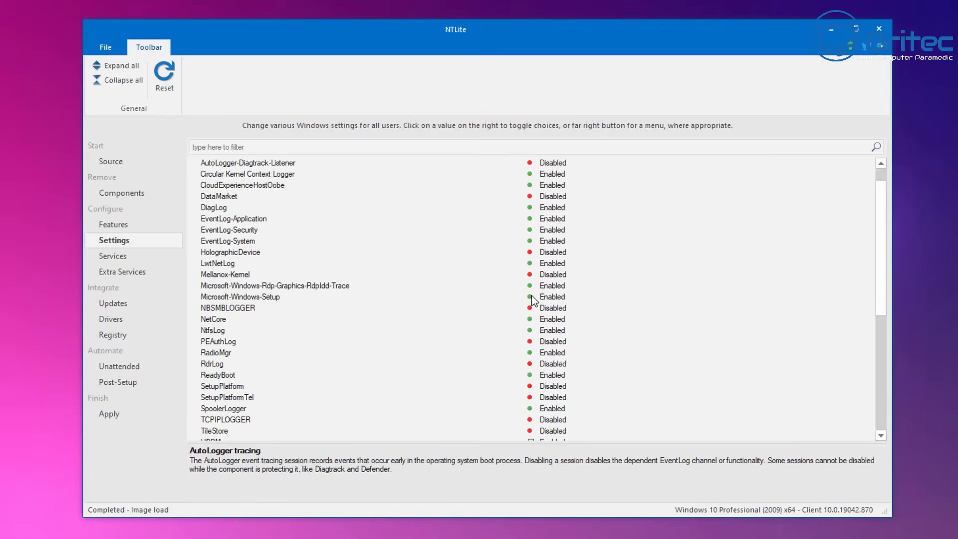
pyautogui.scroll(-1, 531, 295)
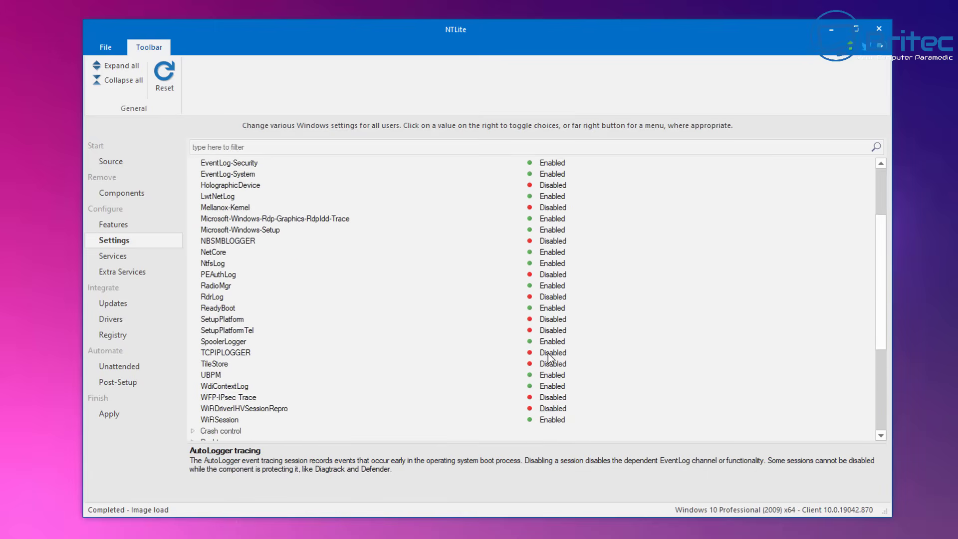
pyautogui.scroll(3, 546, 348)
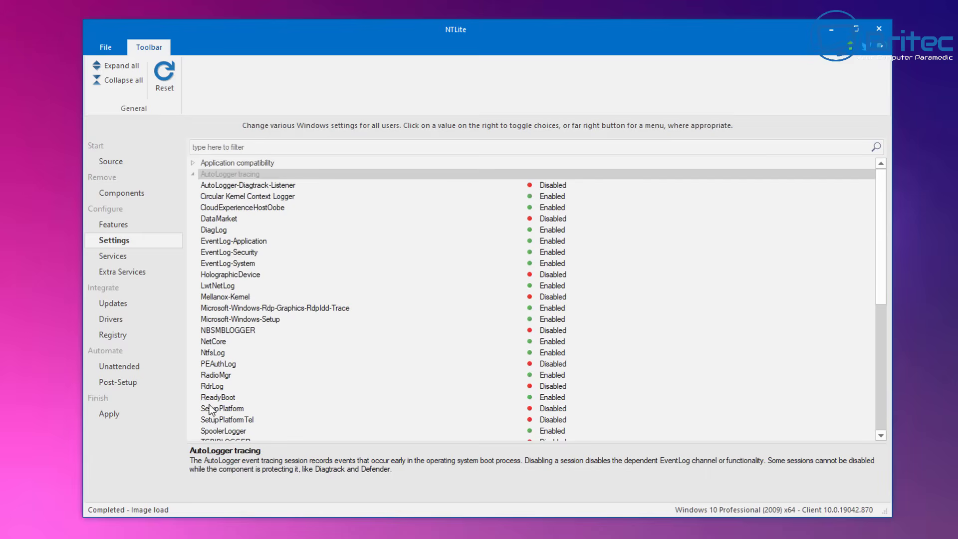
pyautogui.click(552, 397)
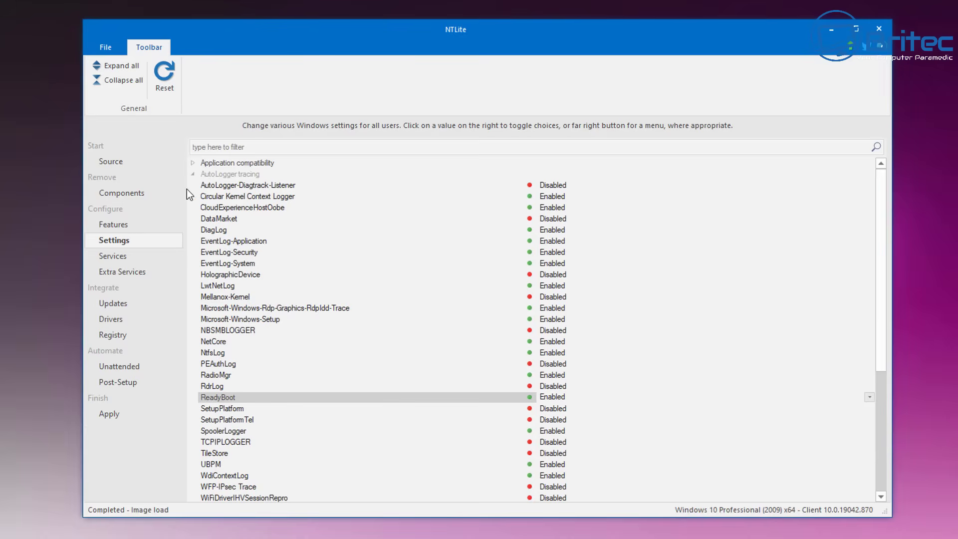
pyautogui.click(192, 174)
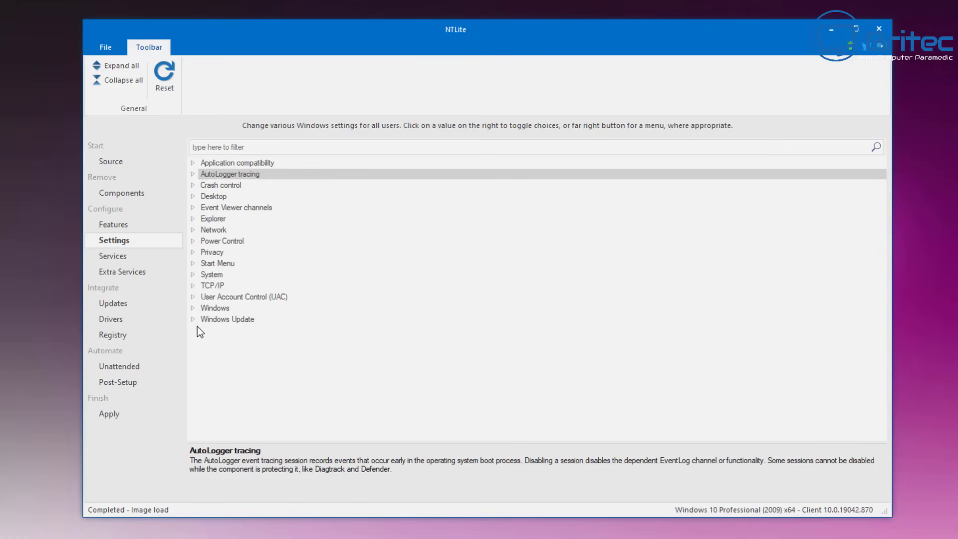
# - Look through and collapse the Desktop, Explorer, Privacy and Windows Update settings groups
pyautogui.click(194, 197)
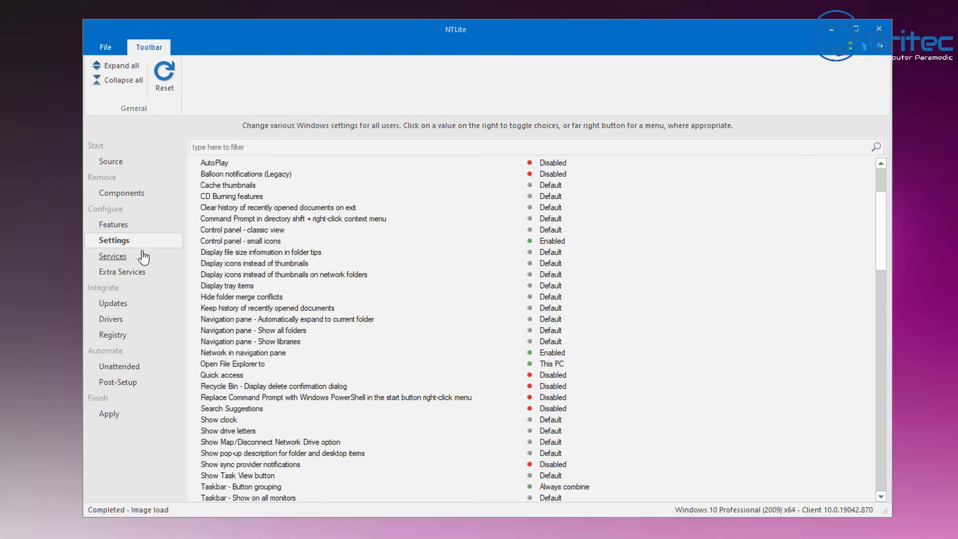
pyautogui.scroll(2, 329, 312)
pyautogui.click(192, 185)
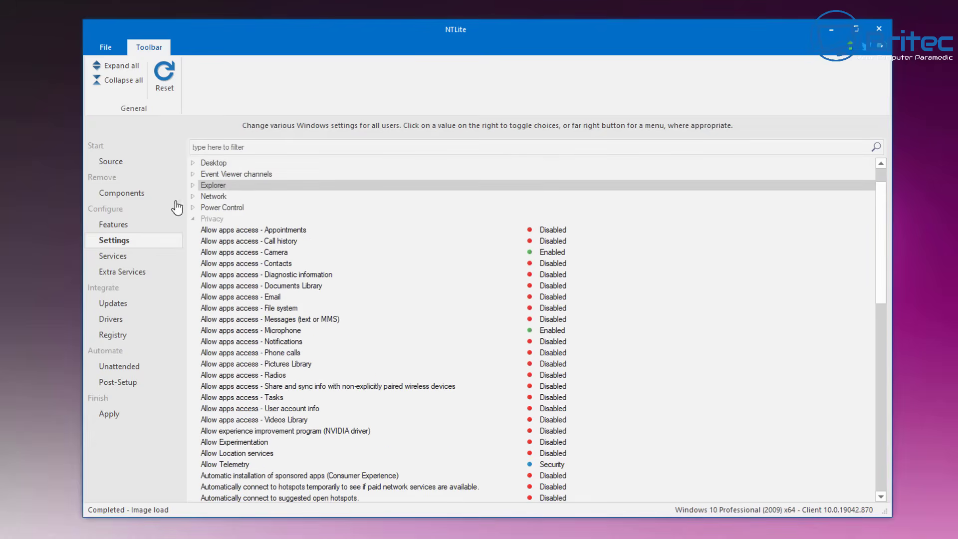
pyautogui.click(193, 219)
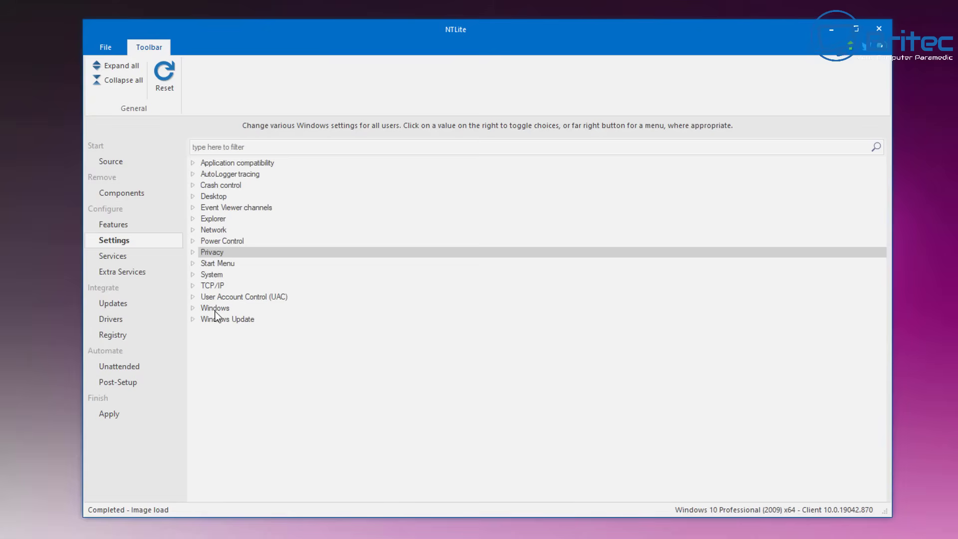
pyautogui.click(199, 320)
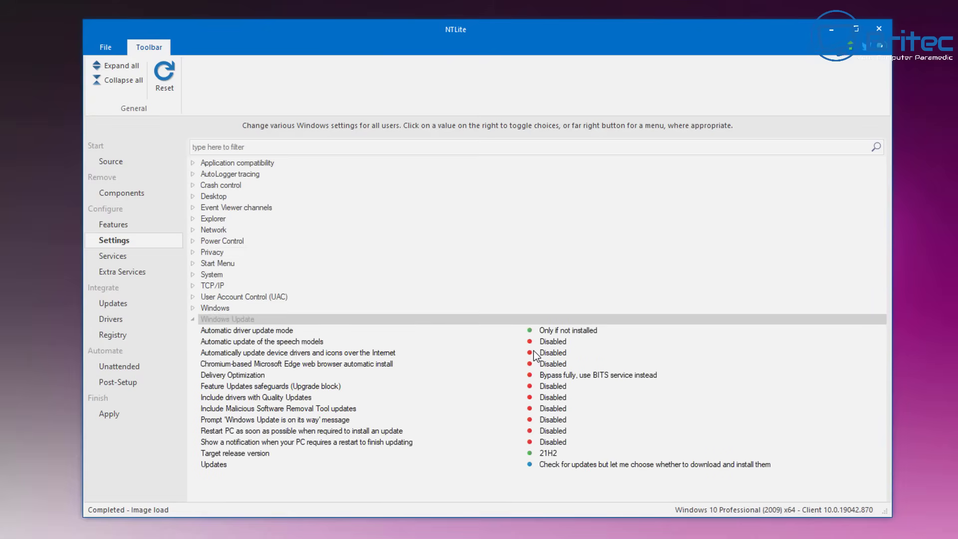
pyautogui.click(196, 319)
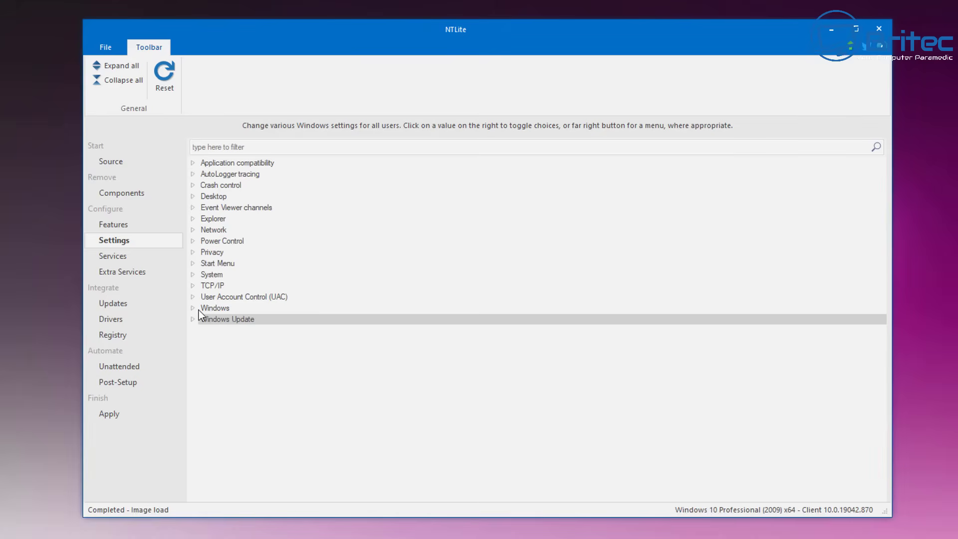
# - Scroll through the Windows services list, then switch to the Extra Services list
pyautogui.click(113, 256)
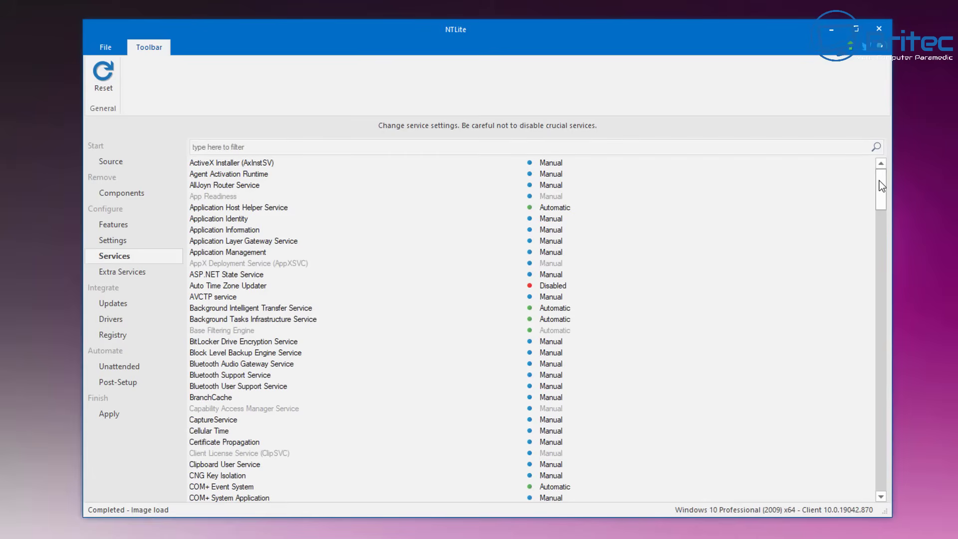
pyautogui.moveTo(880, 181); pyautogui.dragTo(865, 472)
pyautogui.scroll(2, 486, 332)
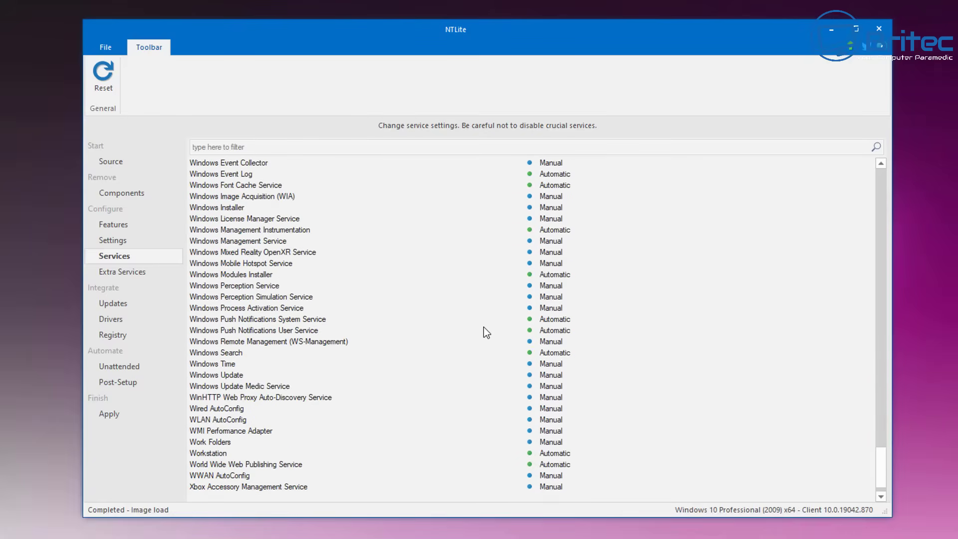
pyautogui.moveTo(881, 458); pyautogui.dragTo(878, 174)
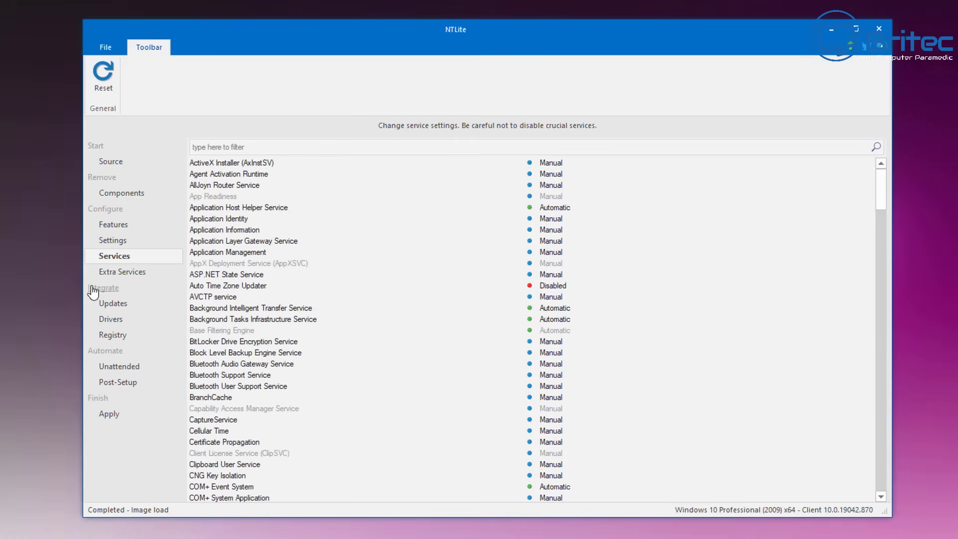
pyautogui.click(119, 283)
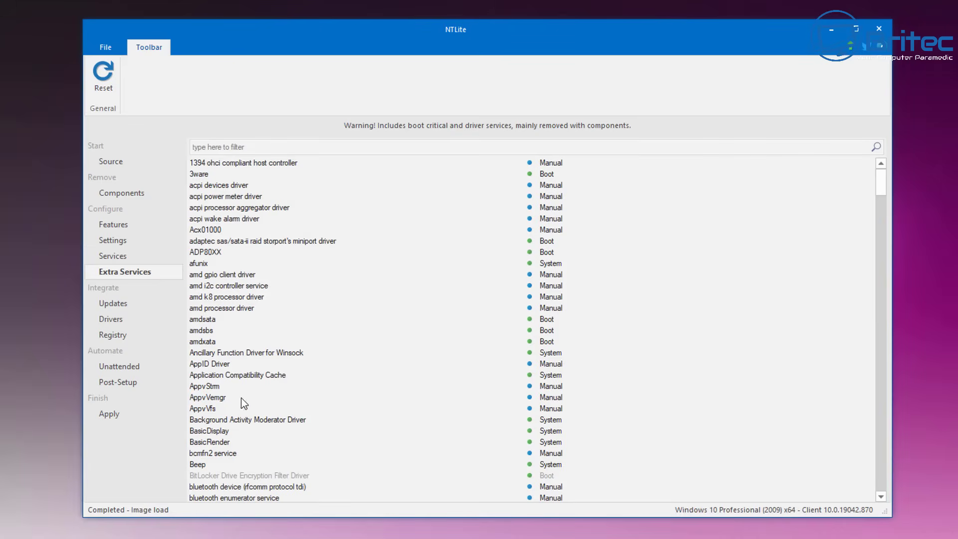
# - Show the Updates page and view the Add dropdown's options without choosing one
pyautogui.click(118, 306)
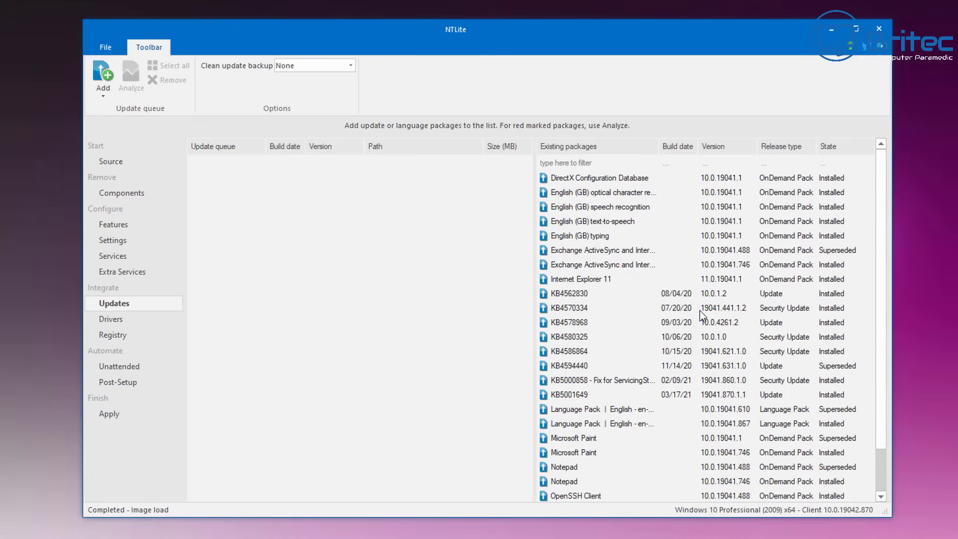
pyautogui.click(109, 82)
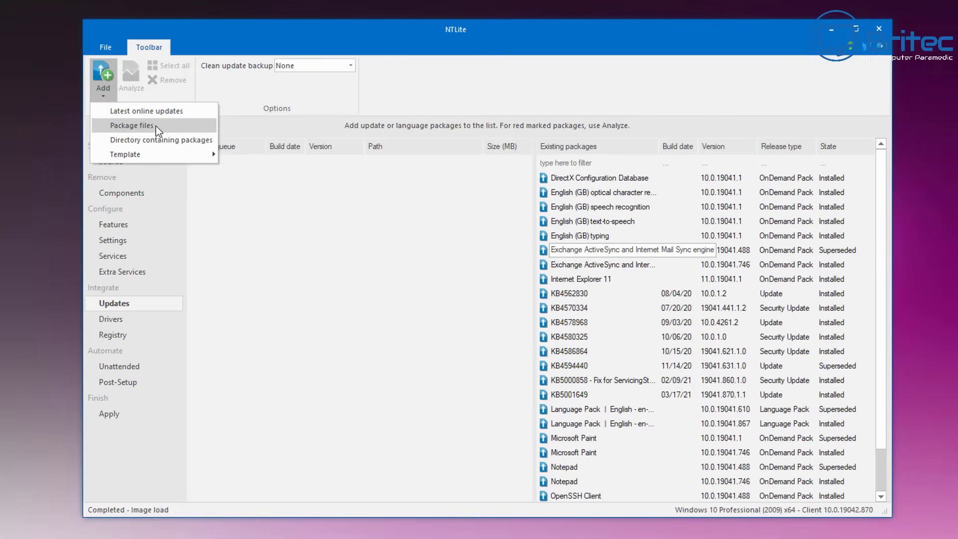
pyautogui.moveTo(132, 154)
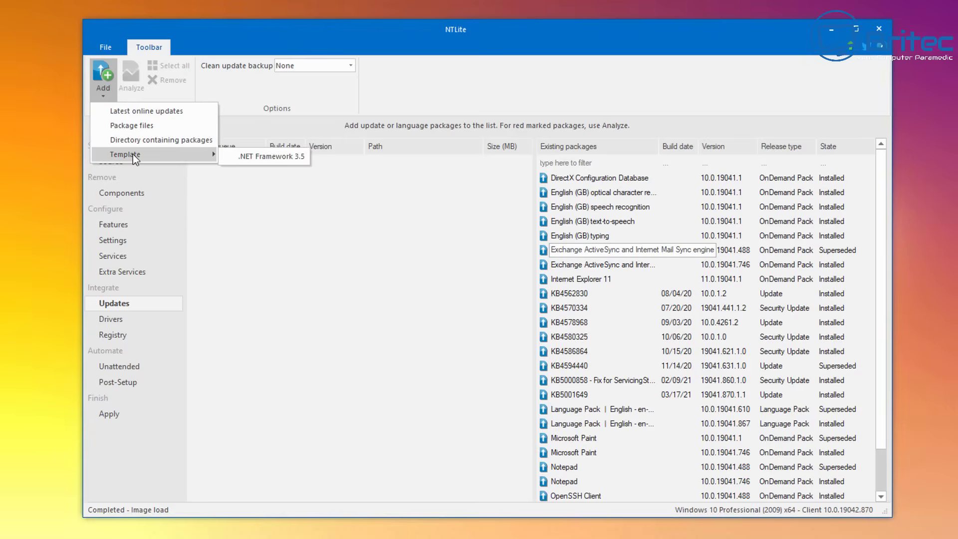
pyautogui.click(357, 97)
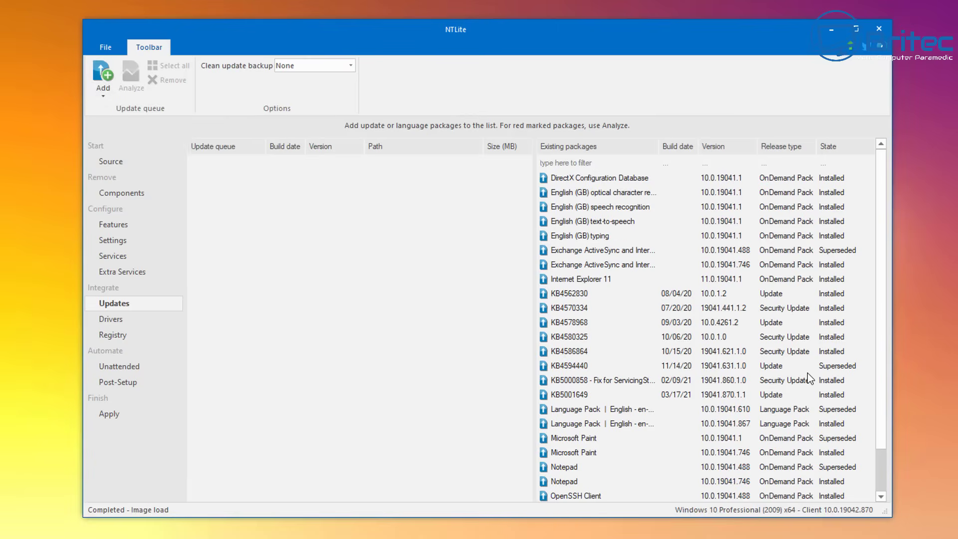
pyautogui.scroll(-1, 882, 466)
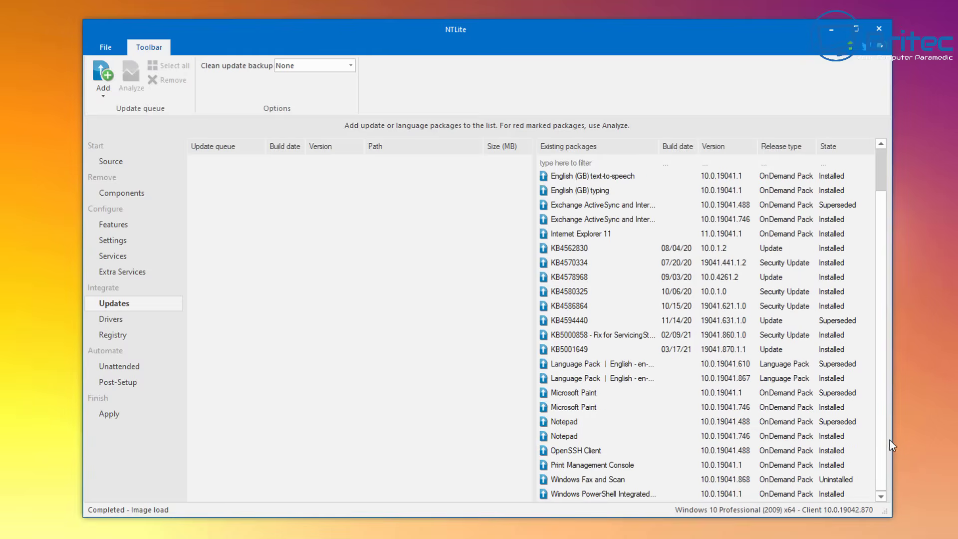
# - Scroll the Drivers hardware checklist, then show the Registry page with its empty queue
pyautogui.click(110, 320)
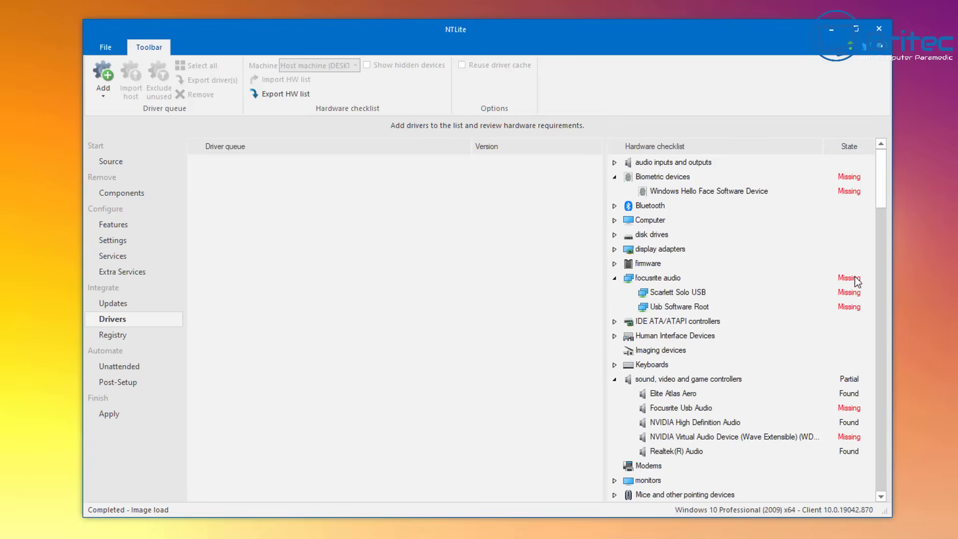
pyautogui.moveTo(880, 166); pyautogui.dragTo(861, 458)
pyautogui.click(121, 335)
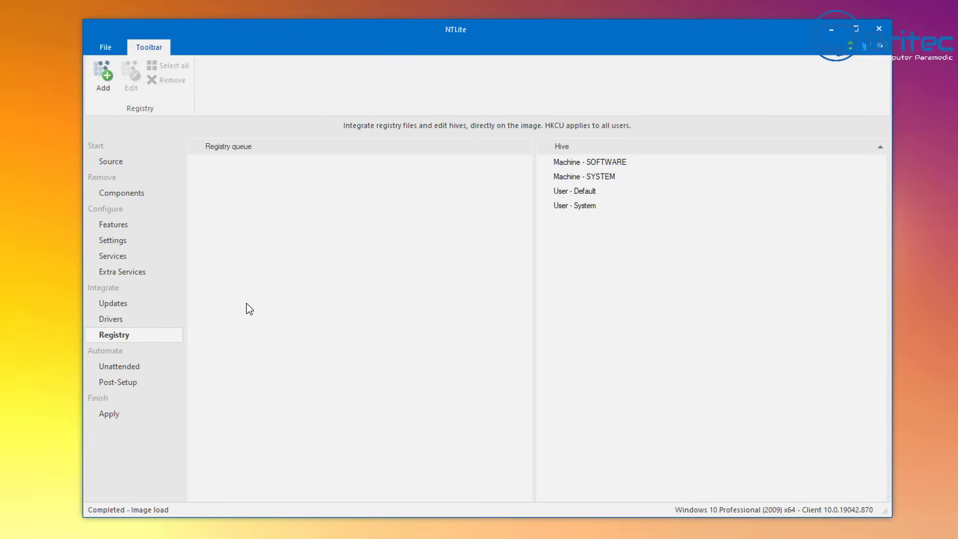
# - Enable unattended setup for the image and tick the Post-Setup queue
pyautogui.click(106, 369)
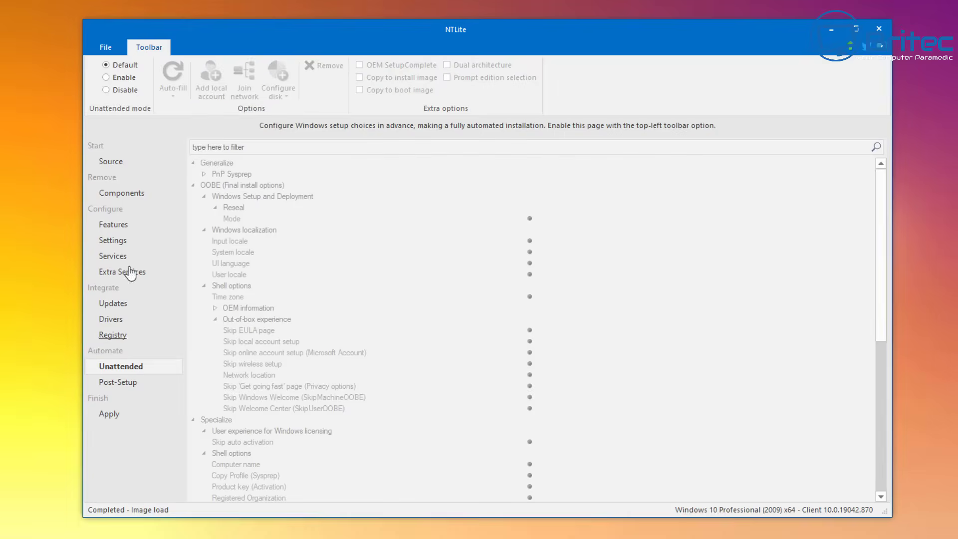
pyautogui.click(107, 79)
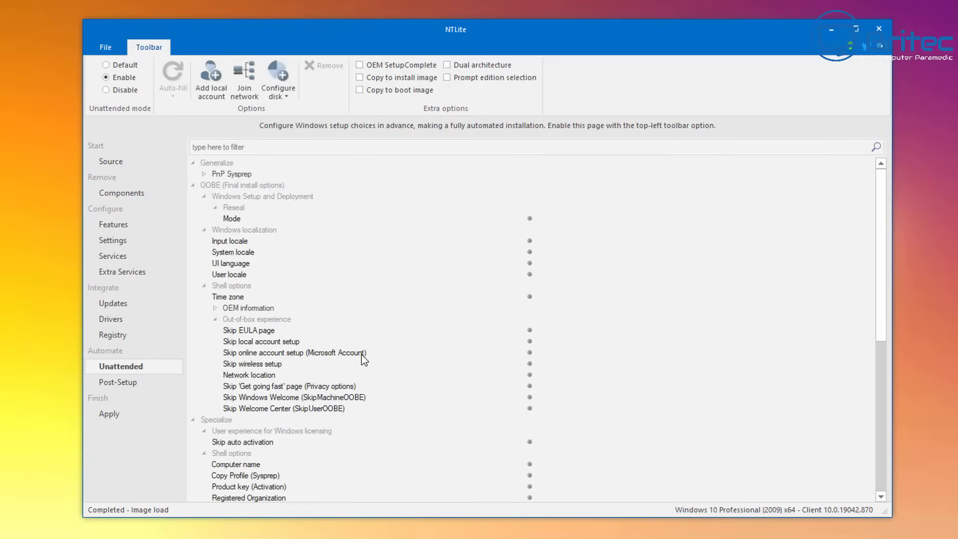
pyautogui.scroll(-3, 590, 325)
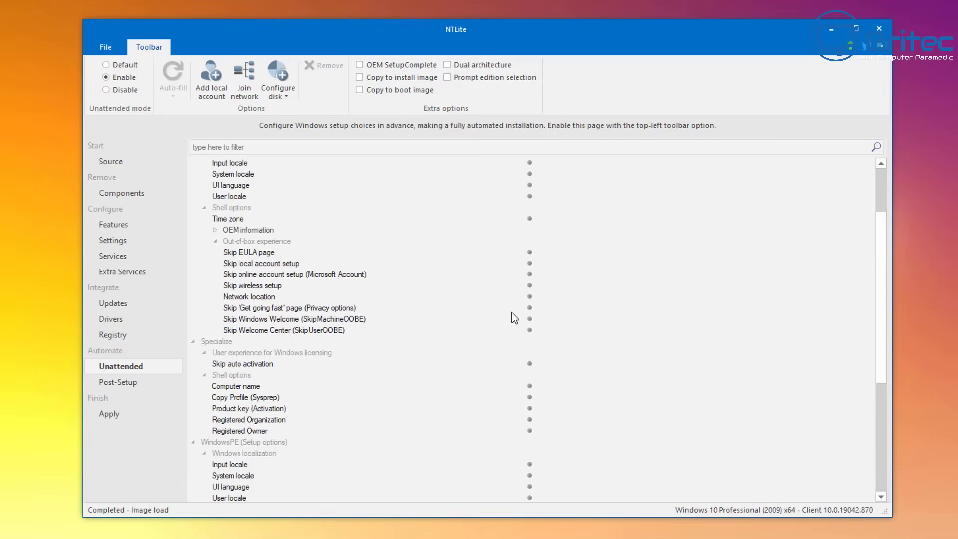
pyautogui.scroll(-1, 519, 413)
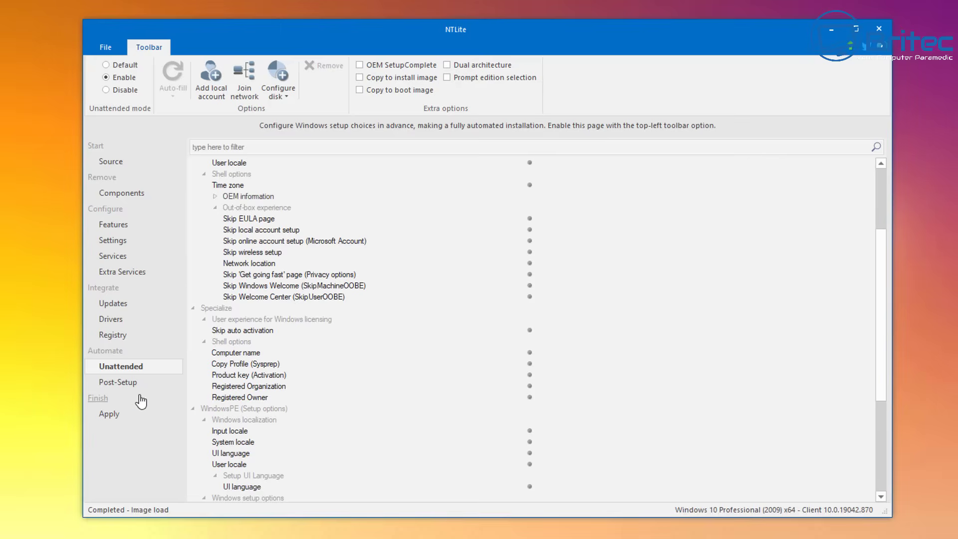
pyautogui.click(118, 383)
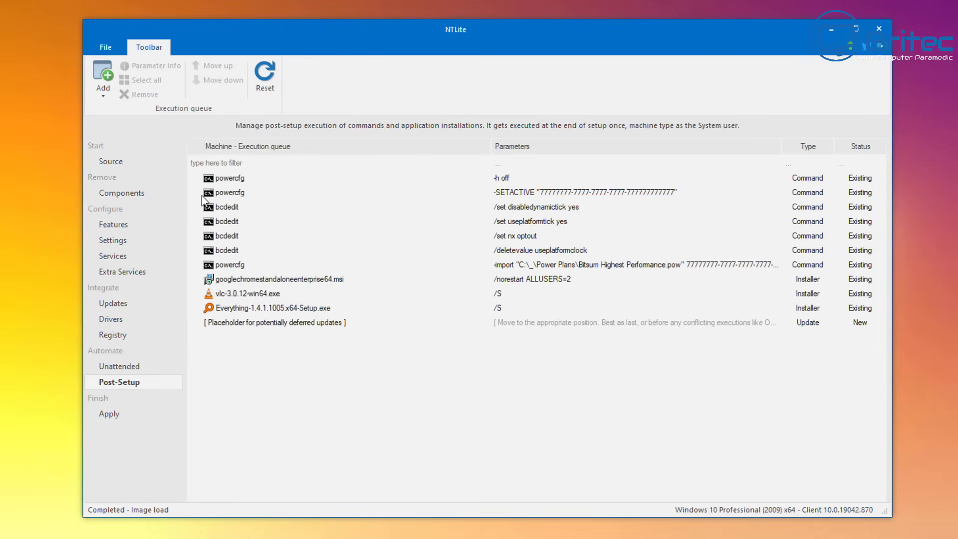
pyautogui.click(121, 368)
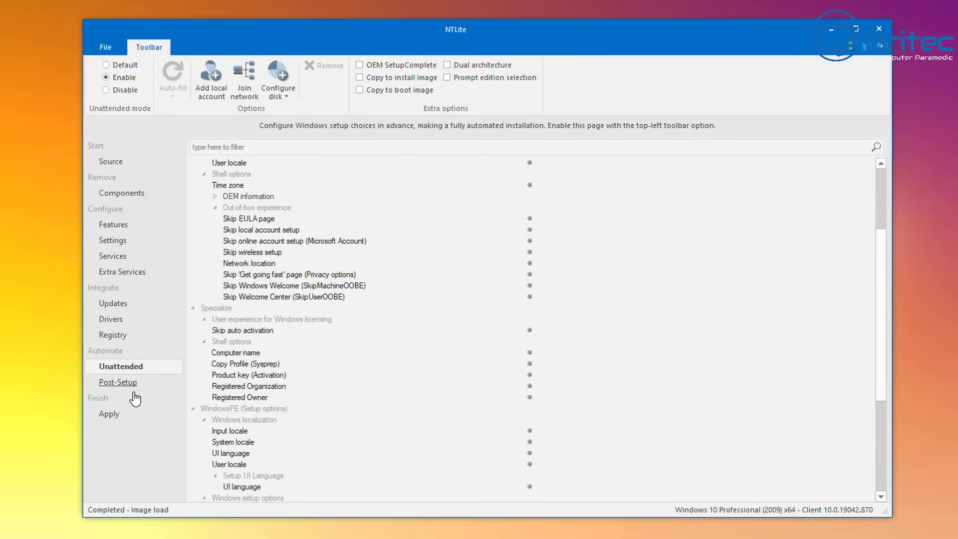
# - On the Apply page, expand 'Remove nonessential editions' to show its three editions
pyautogui.click(107, 416)
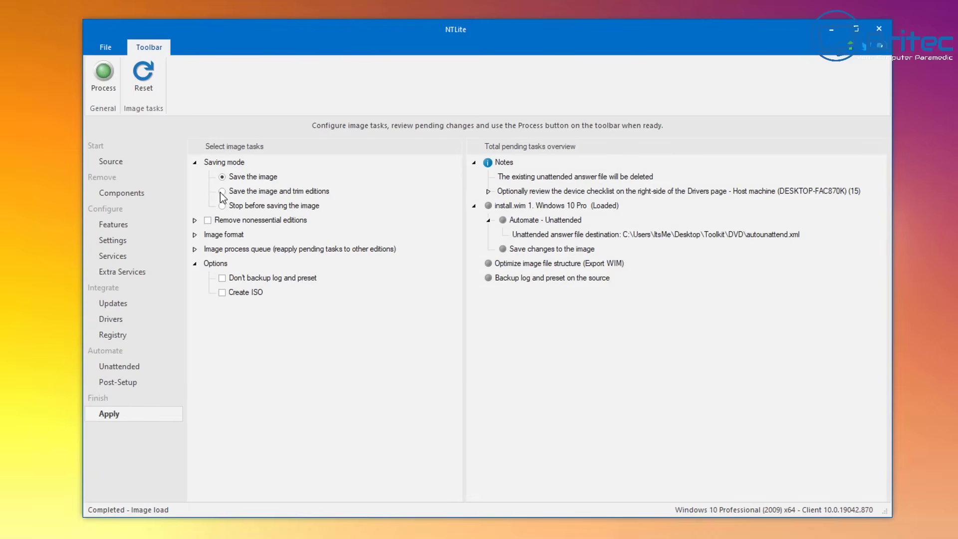
pyautogui.click(195, 220)
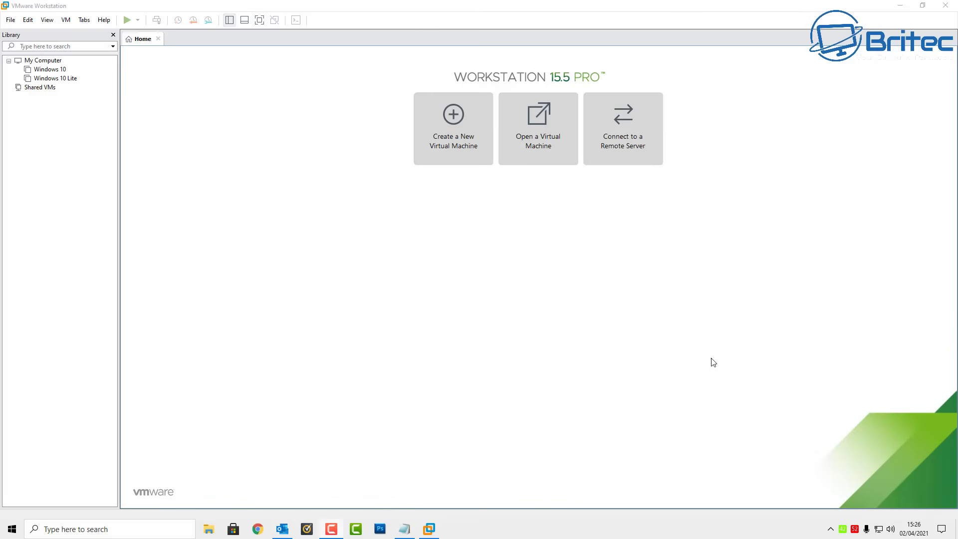
# - Start a new VM with Workstation 15.x compatibility, installing from the installer disc image file
pyautogui.click(466, 146)
pyautogui.click(523, 357)
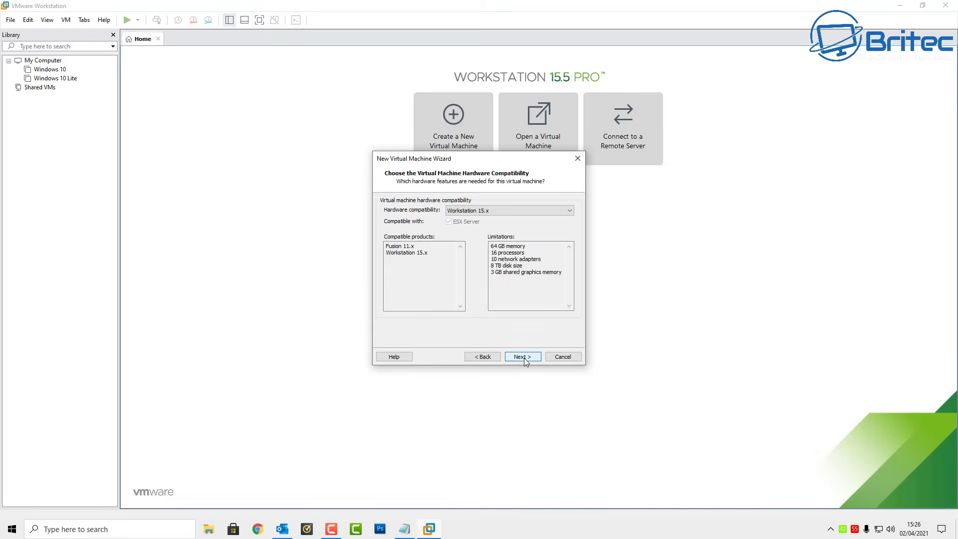
pyautogui.click(524, 358)
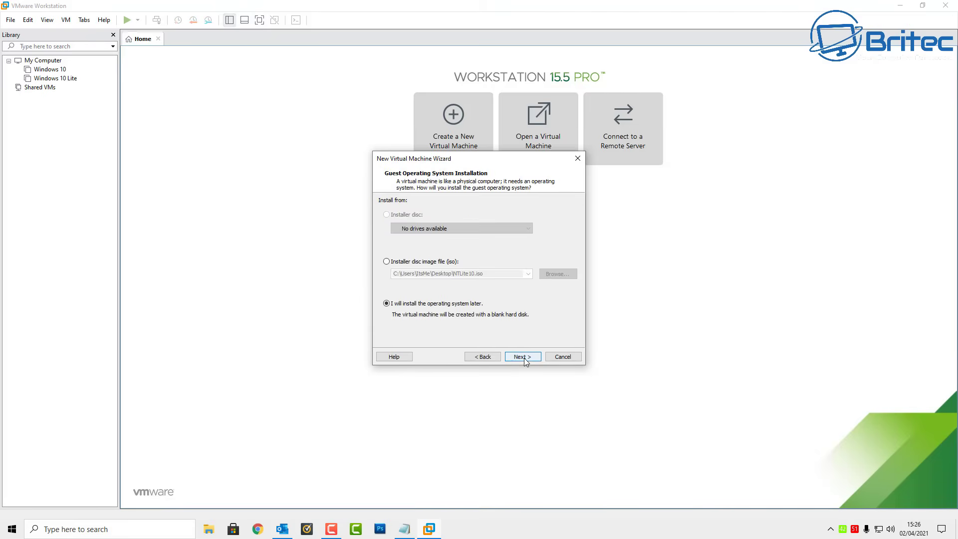
pyautogui.click(386, 262)
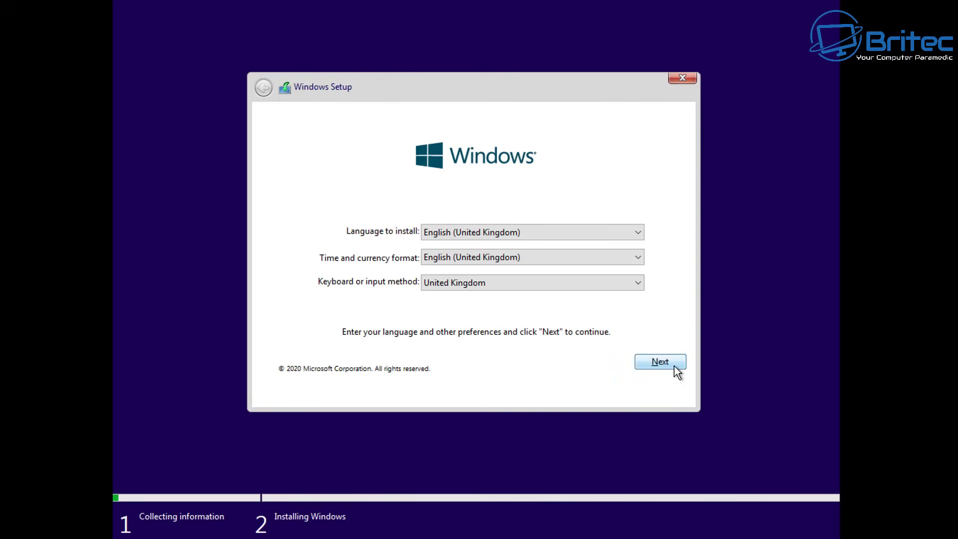
# - Accept the Windows licence terms and install onto the 60 GB Drive 0 unallocated space
pyautogui.click(675, 366)
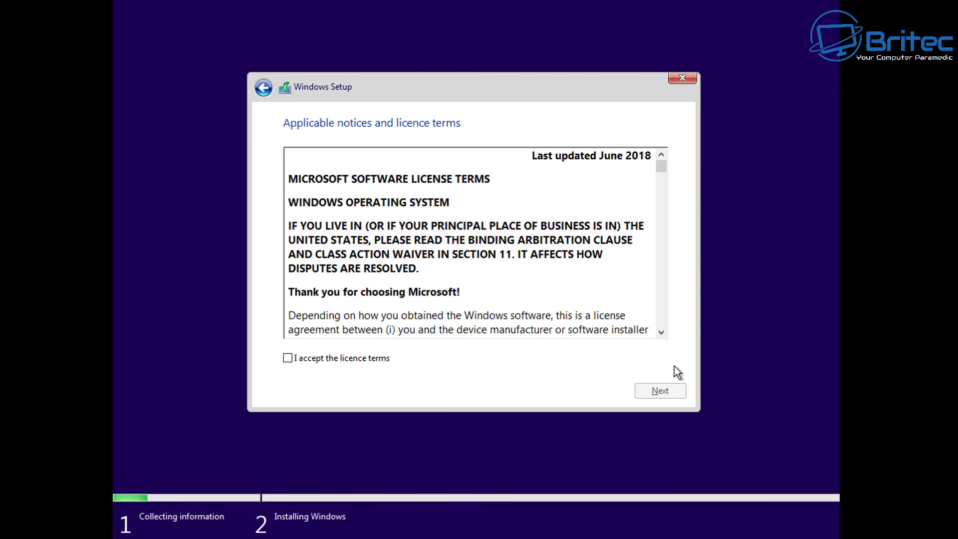
pyautogui.click(375, 358)
pyautogui.click(653, 391)
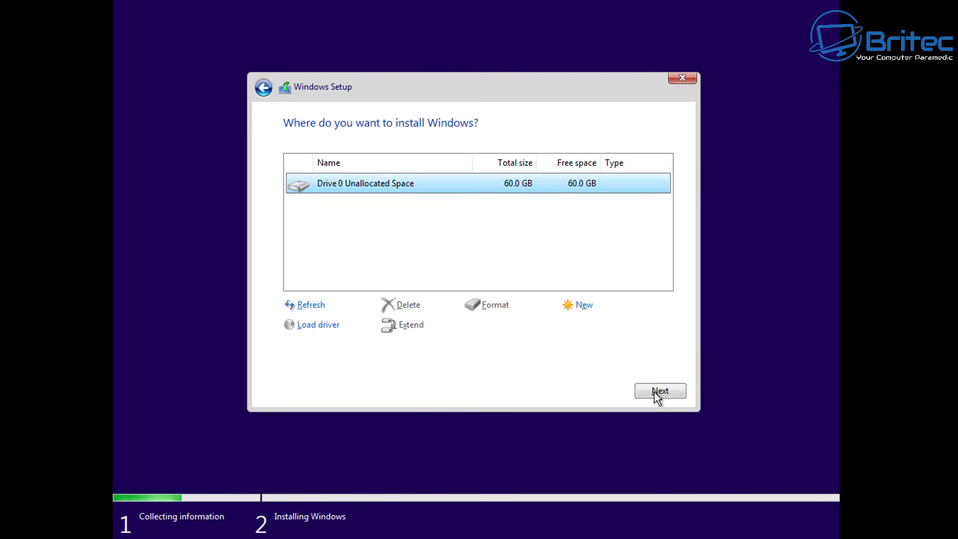
pyautogui.click(654, 393)
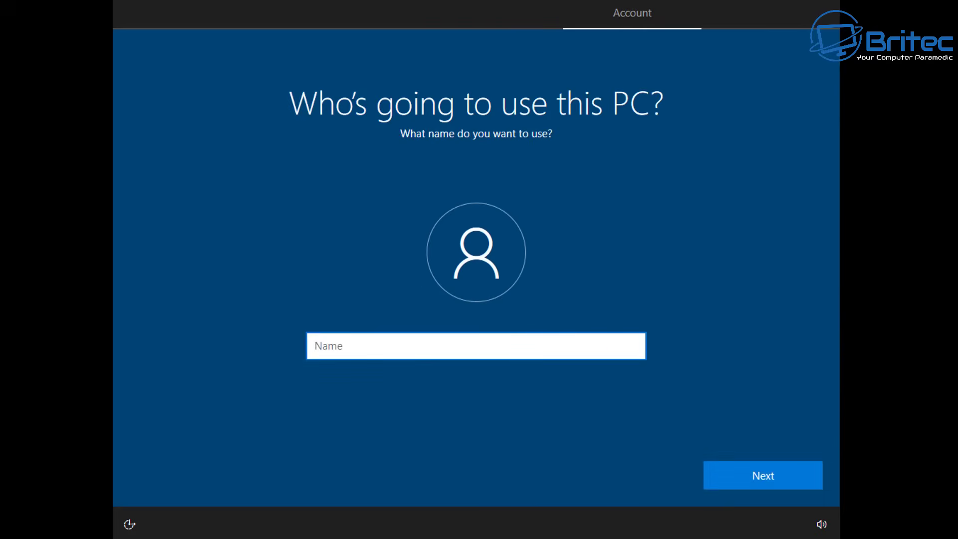
# - Create the local account with the chosen user name and a blank password
pyautogui.write('Britec')
pyautogui.click(746, 475)
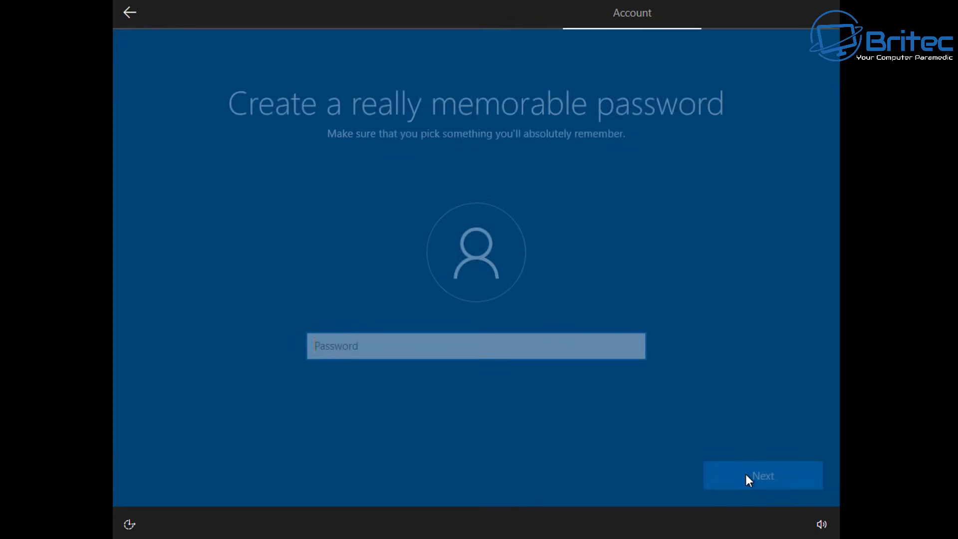
pyautogui.click(746, 475)
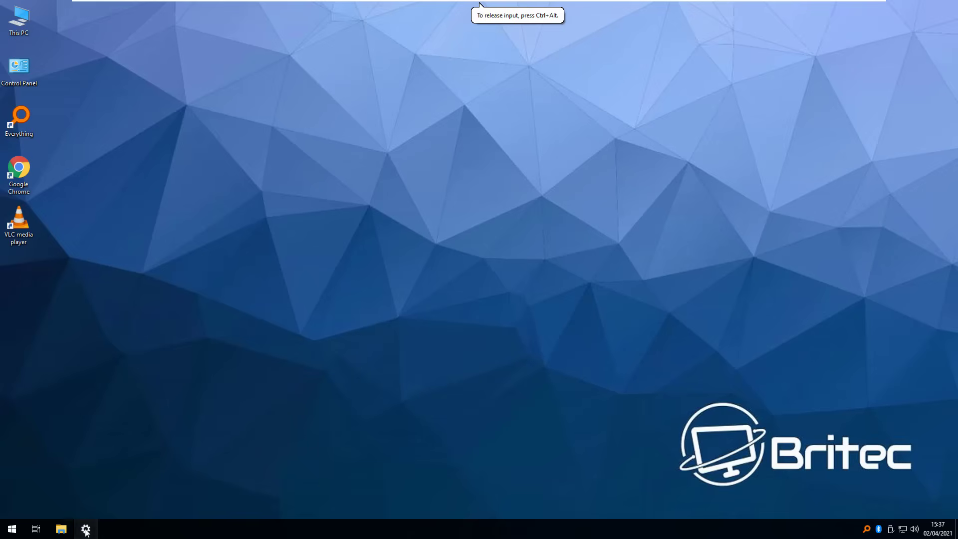
# - Open Settings > Privacy and browse the speech, location, contacts, notifications and microphone pages
pyautogui.click(86, 530)
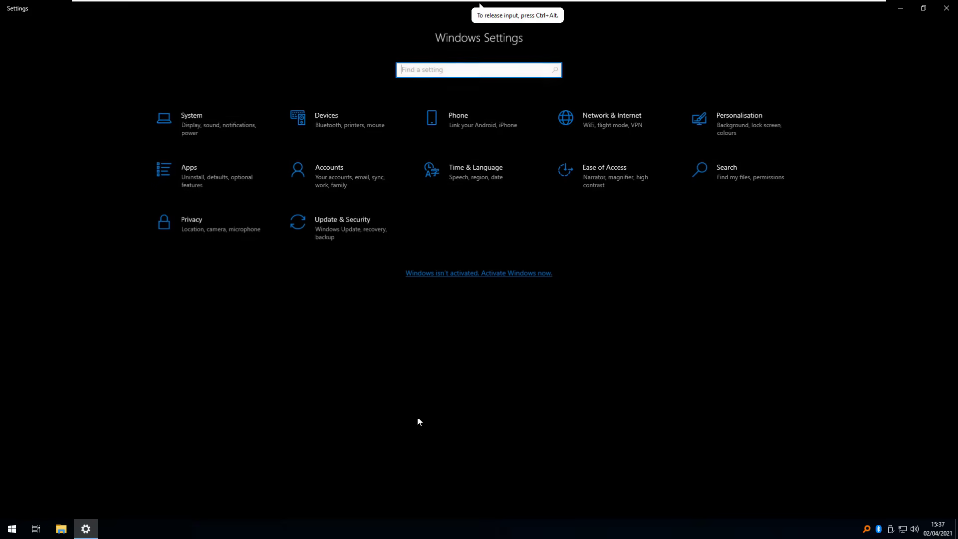
pyautogui.click(203, 229)
pyautogui.click(43, 171)
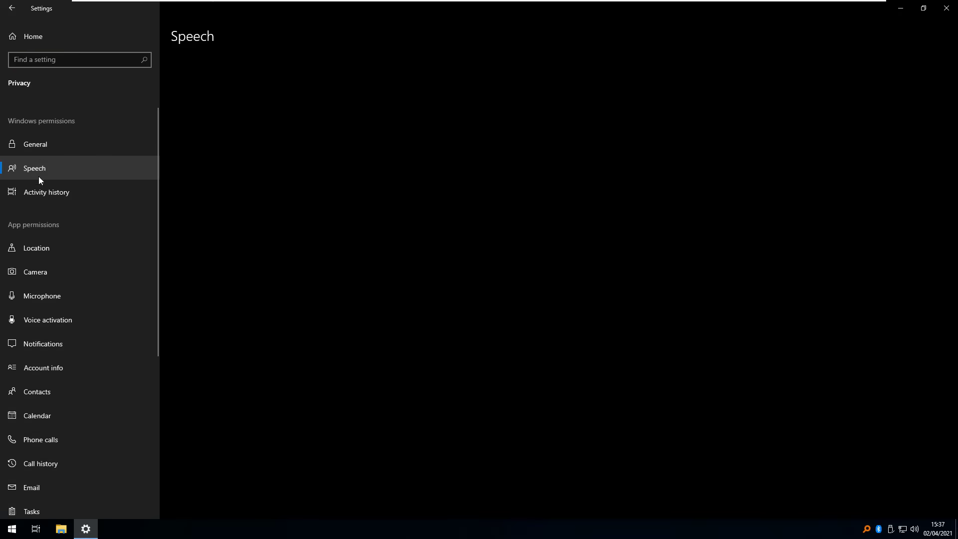
pyautogui.click(43, 250)
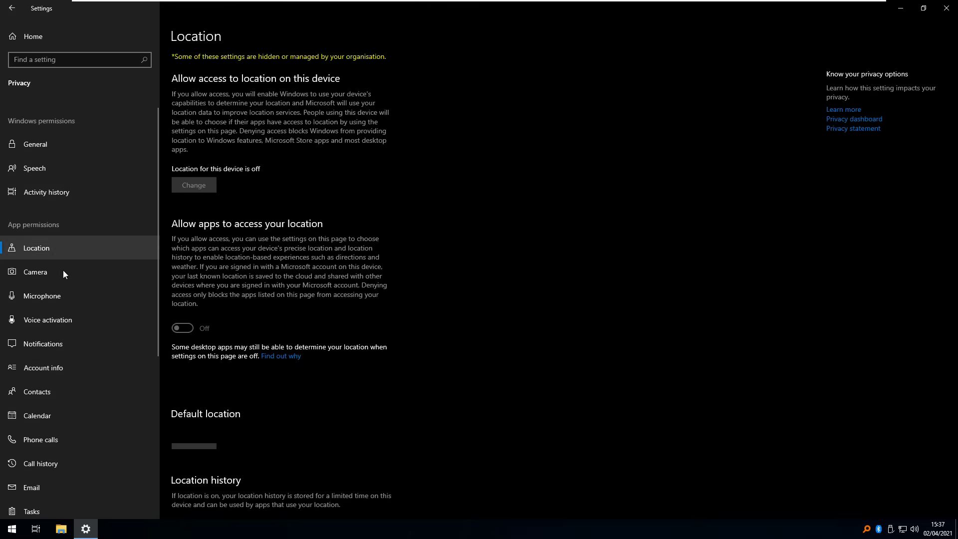
pyautogui.click(41, 391)
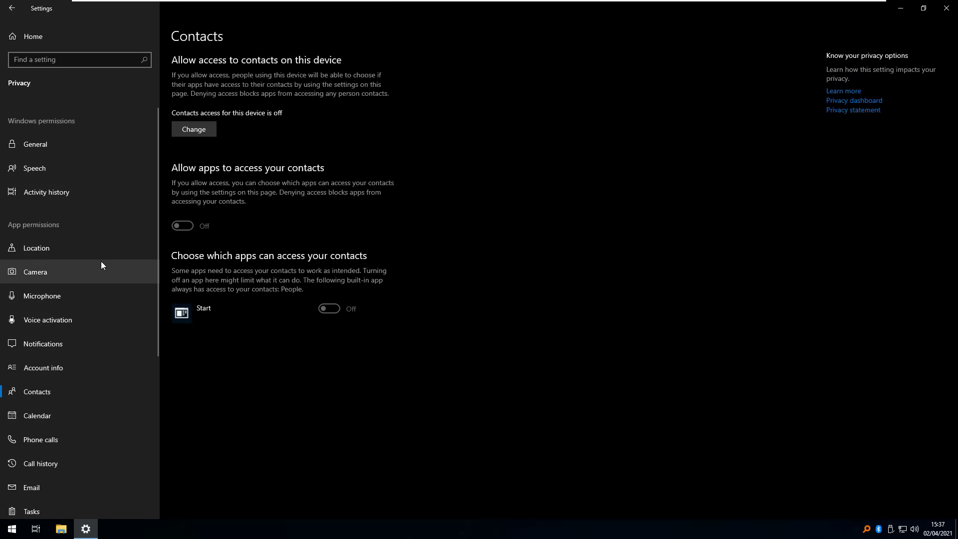
pyautogui.click(52, 341)
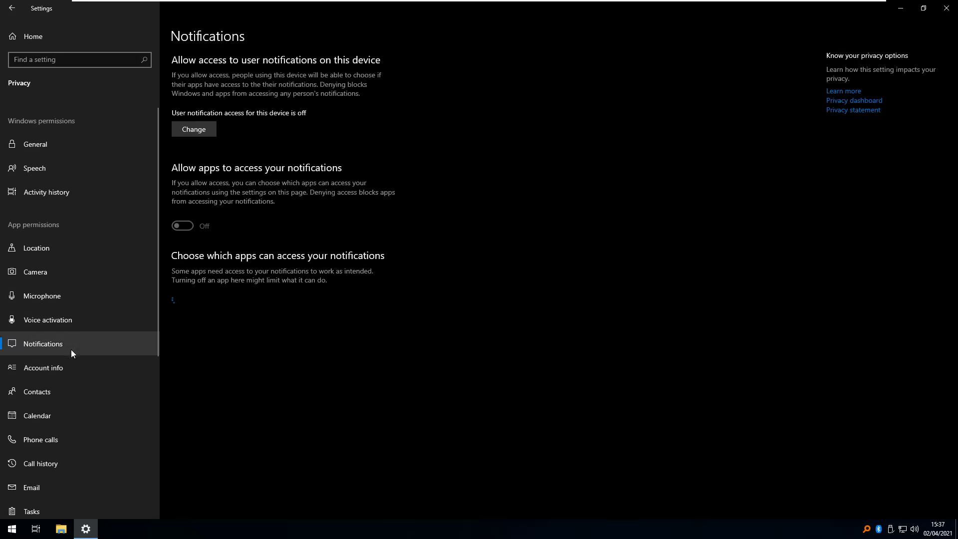
pyautogui.scroll(-1, 85, 392)
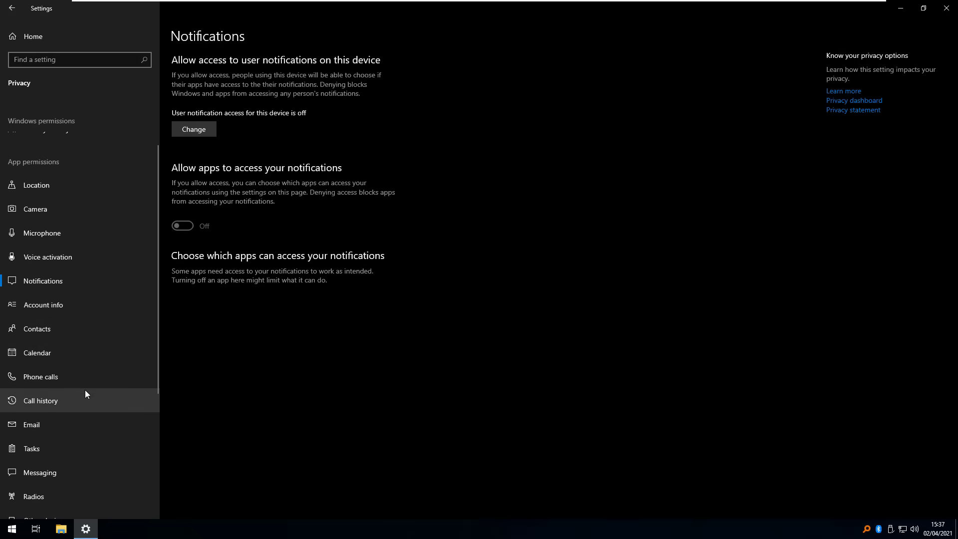
pyautogui.scroll(1, 71, 341)
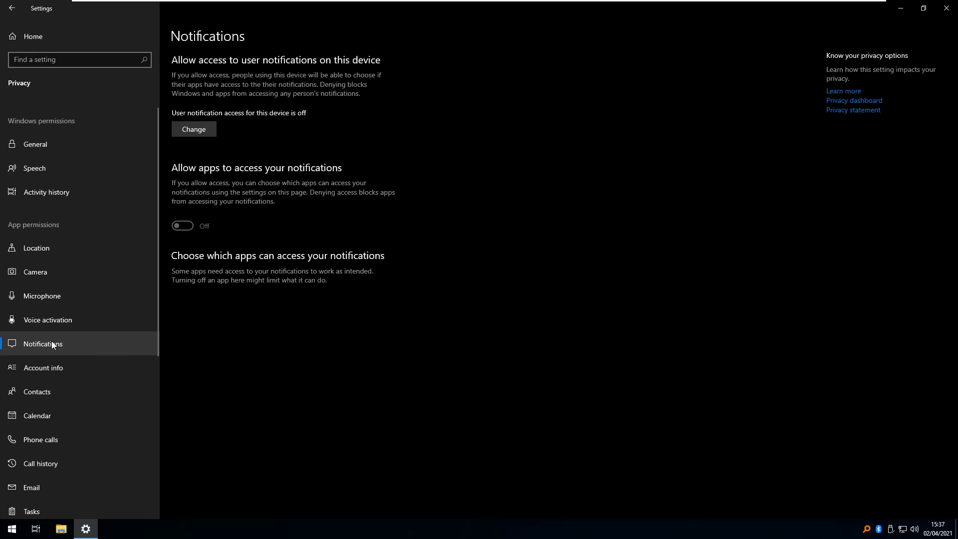
pyautogui.click(60, 296)
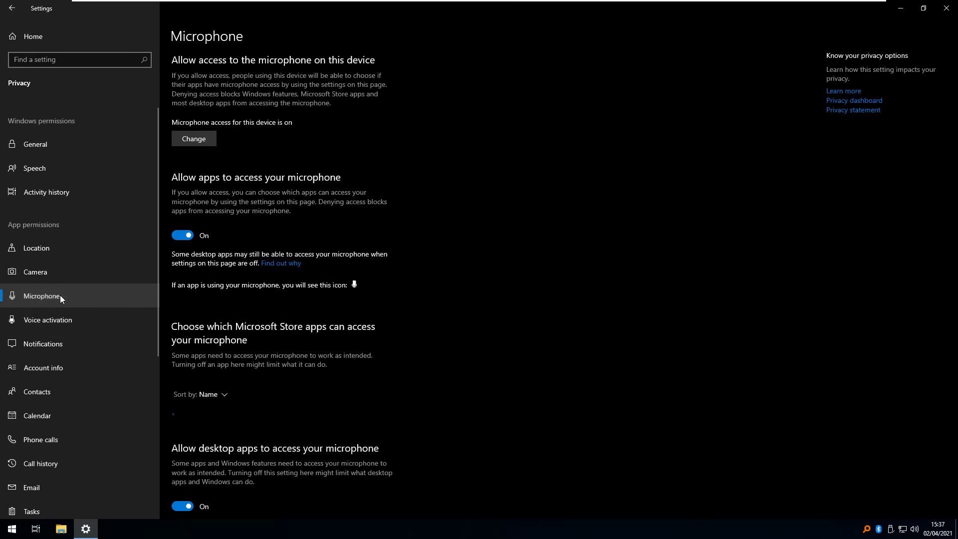
# - Check the camera, documents and pictures permissions, then go back to Settings home
pyautogui.click(32, 273)
pyautogui.scroll(-4, 75, 399)
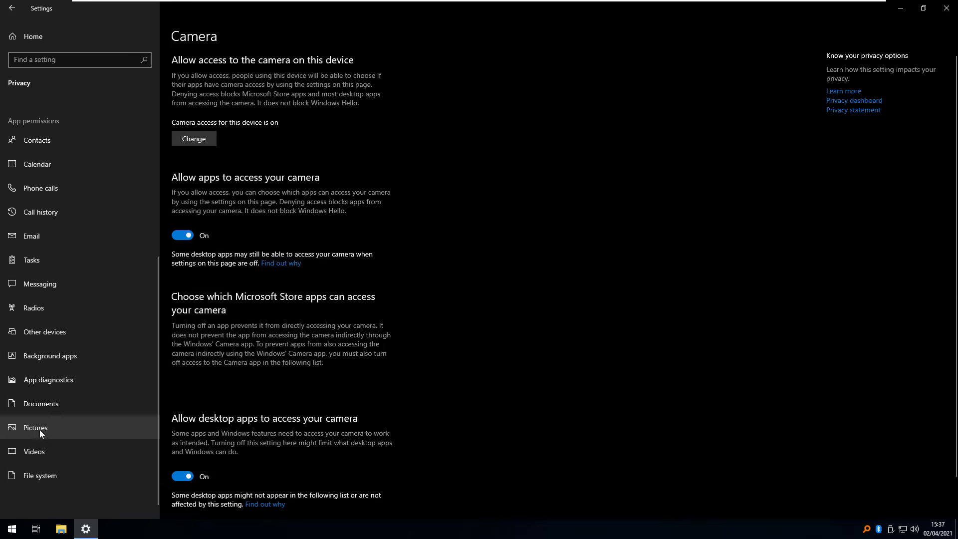
pyautogui.click(40, 410)
pyautogui.click(34, 422)
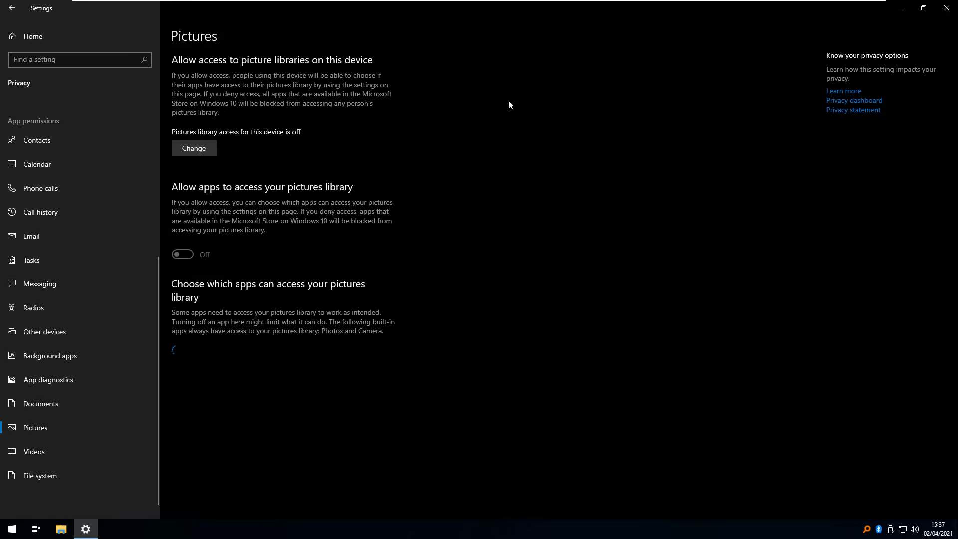
pyautogui.click(12, 8)
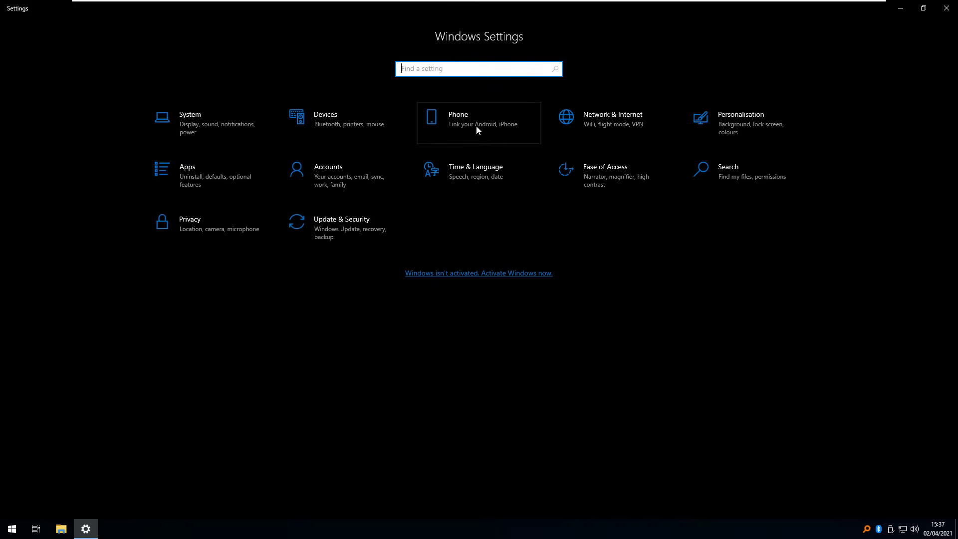
# - Show the device's configured update policies under Update & Security > Windows Update
pyautogui.click(476, 126)
pyautogui.click(12, 8)
pyautogui.click(346, 228)
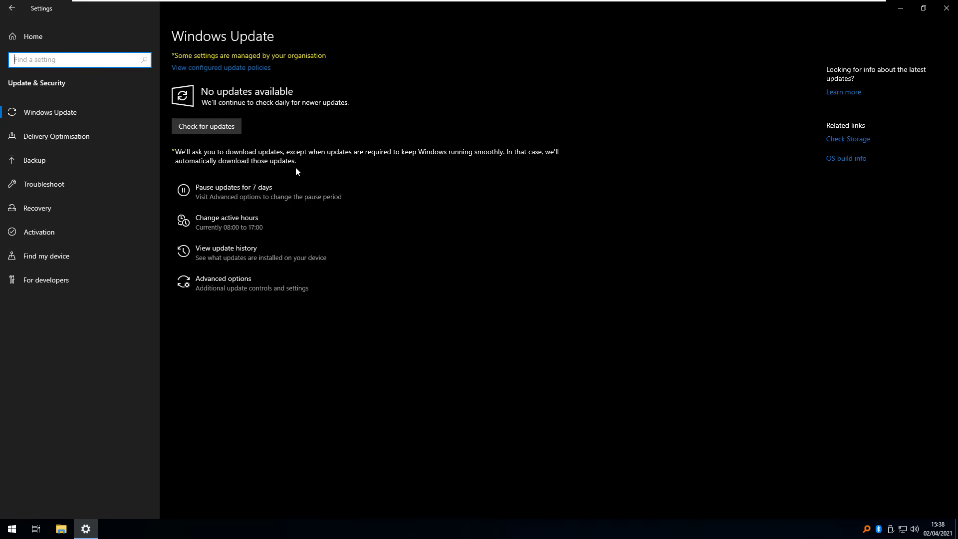
pyautogui.click(226, 66)
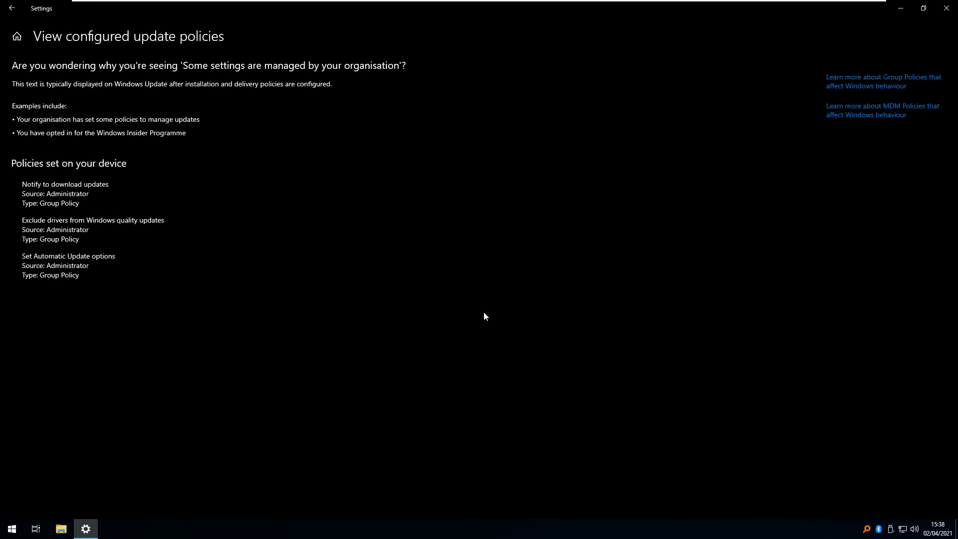
# - Close Settings, dismiss the Start app list and give the VM input control
pyautogui.click(947, 8)
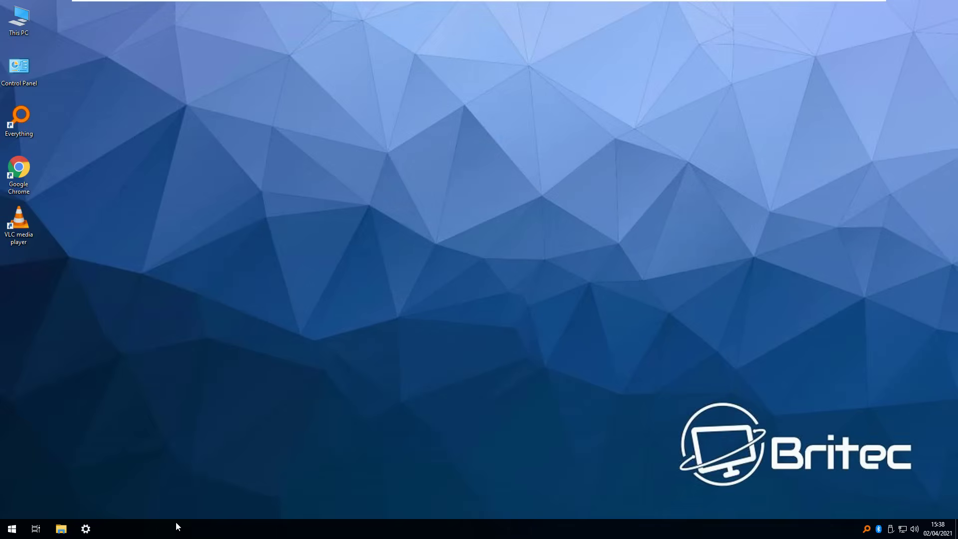
pyautogui.click(12, 528)
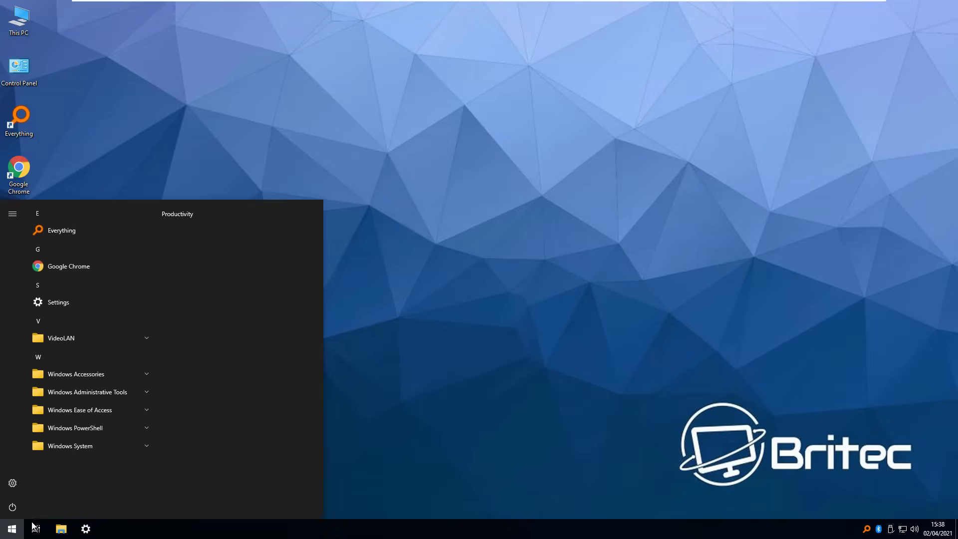
pyautogui.click(483, 480)
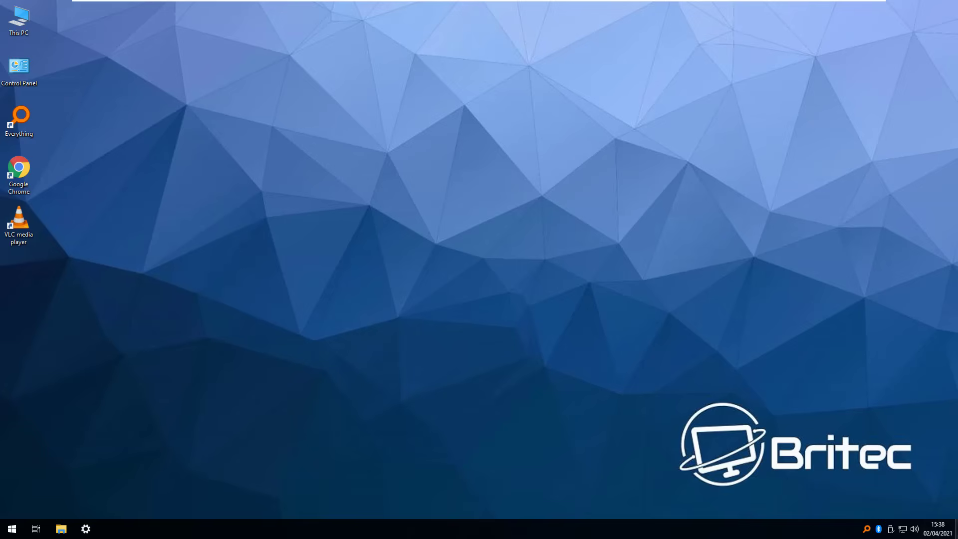
pyautogui.click(493, 512)
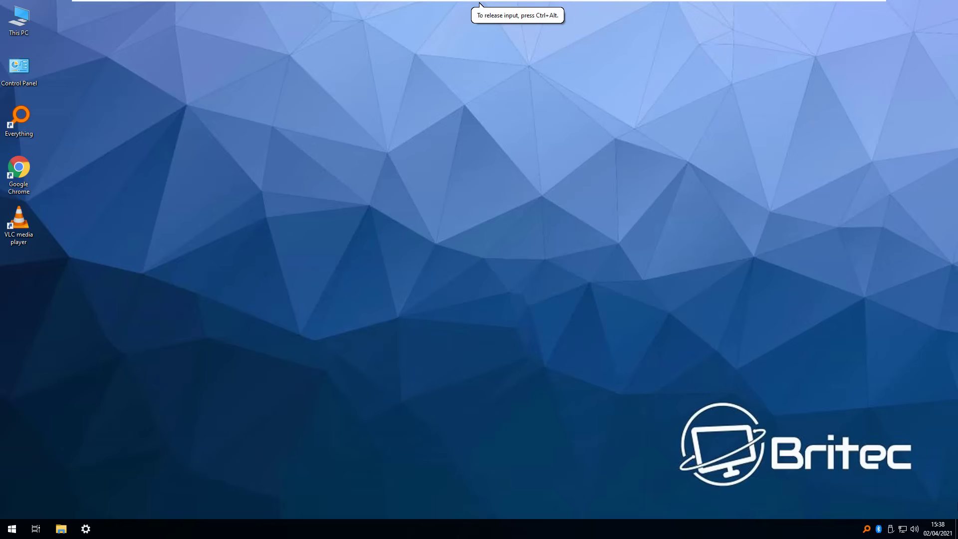
# - Launch Task Manager with full details and show the Memory performance page
pyautogui.rightClick(387, 529)
pyautogui.click(407, 483)
pyautogui.moveTo(171, 118); pyautogui.dragTo(414, 169)
pyautogui.click(369, 331)
pyautogui.moveTo(475, 168); pyautogui.dragTo(401, 116)
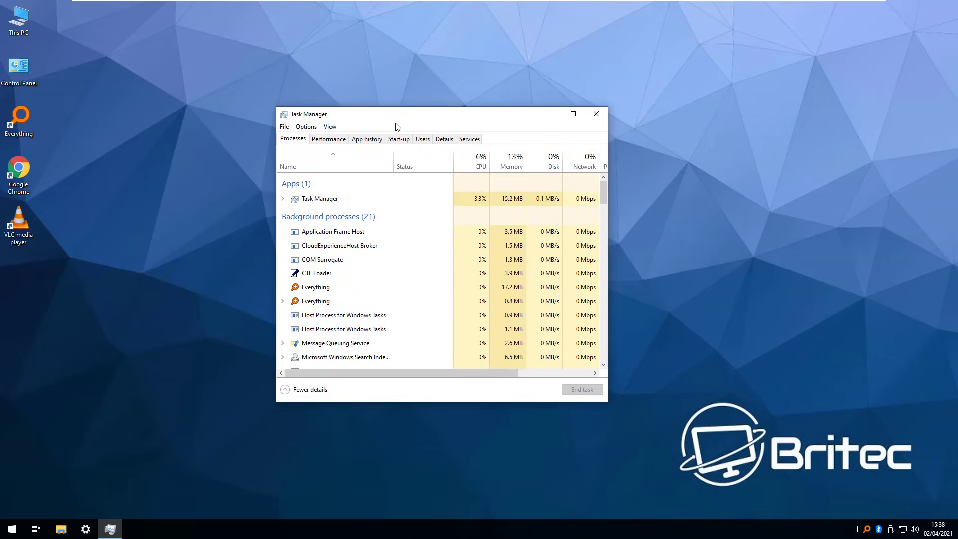
pyautogui.click(331, 139)
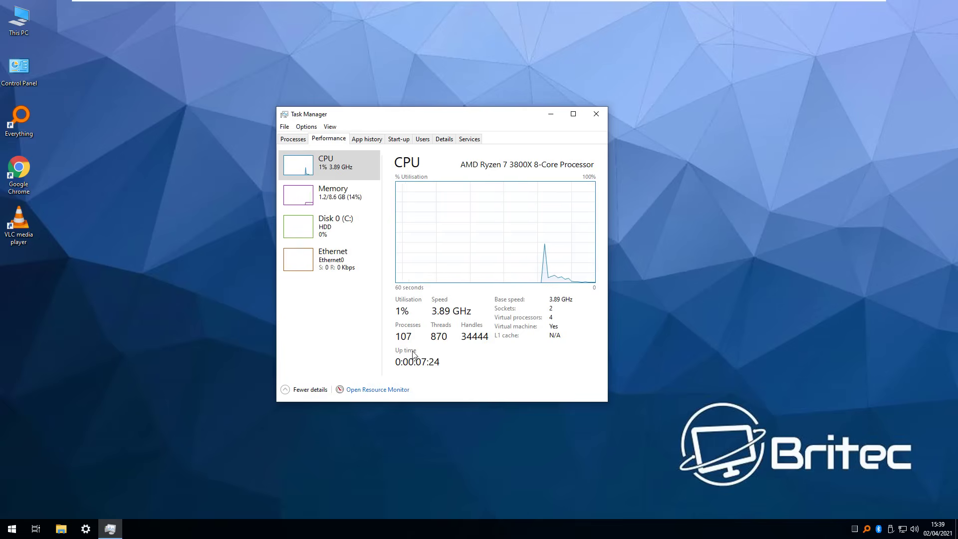
pyautogui.click(337, 203)
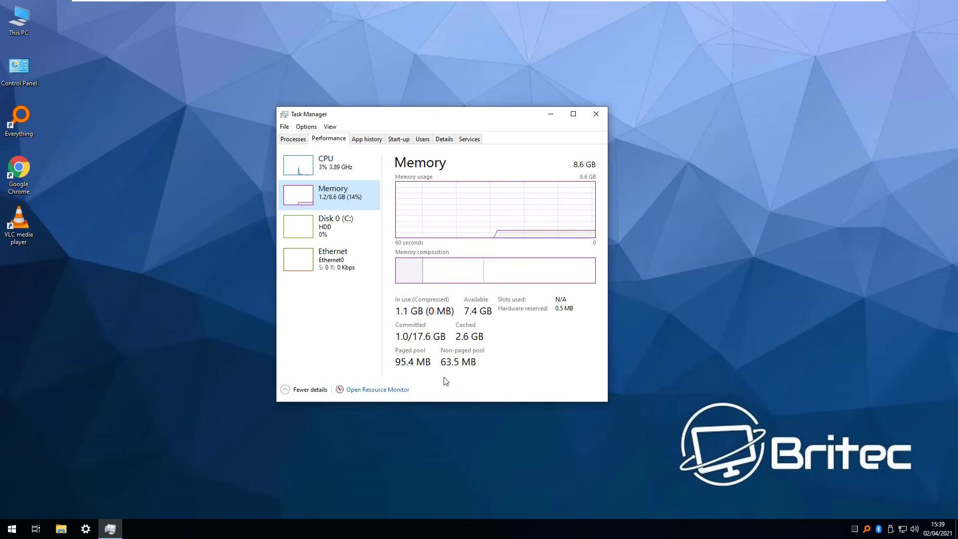
# - Close Task Manager and check This PC's drives (38.8 GB free of 59.4 GB on C:)
pyautogui.click(597, 115)
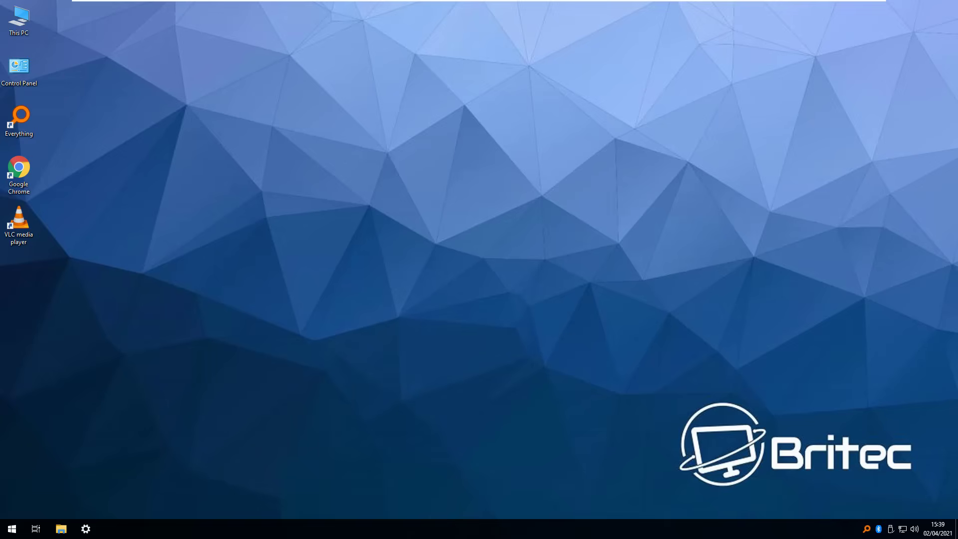
pyautogui.doubleClick(18, 19)
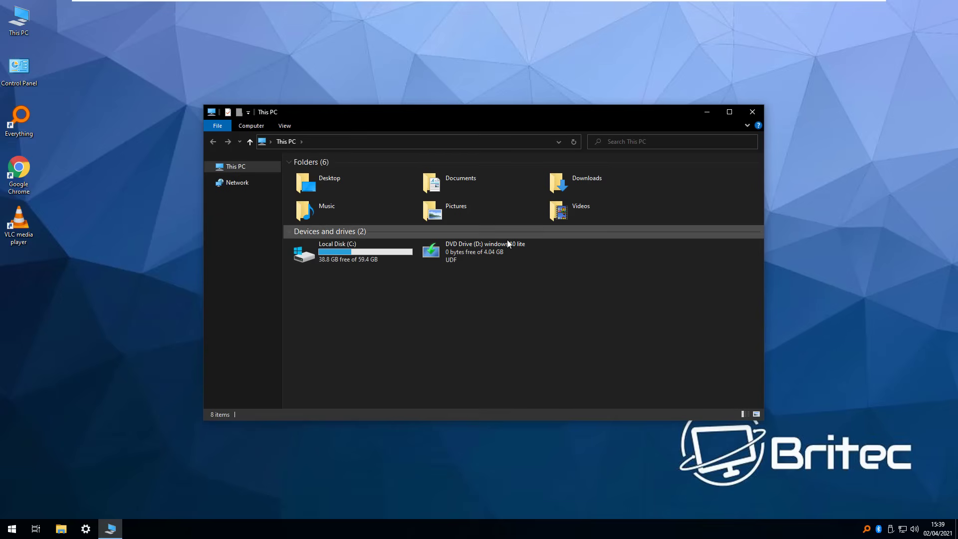
pyautogui.click(753, 112)
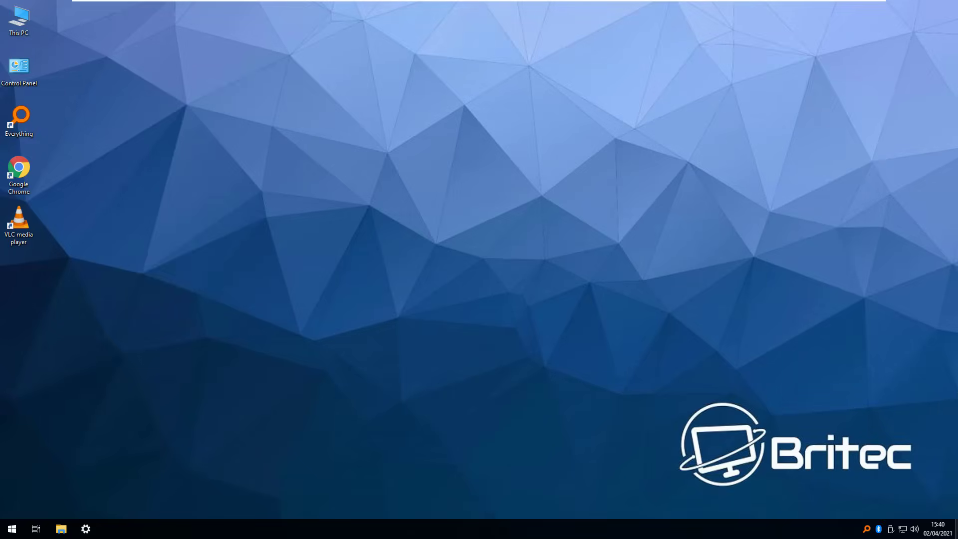
# - Make Google Chrome the default web browser under Apps > Default apps
pyautogui.click(86, 529)
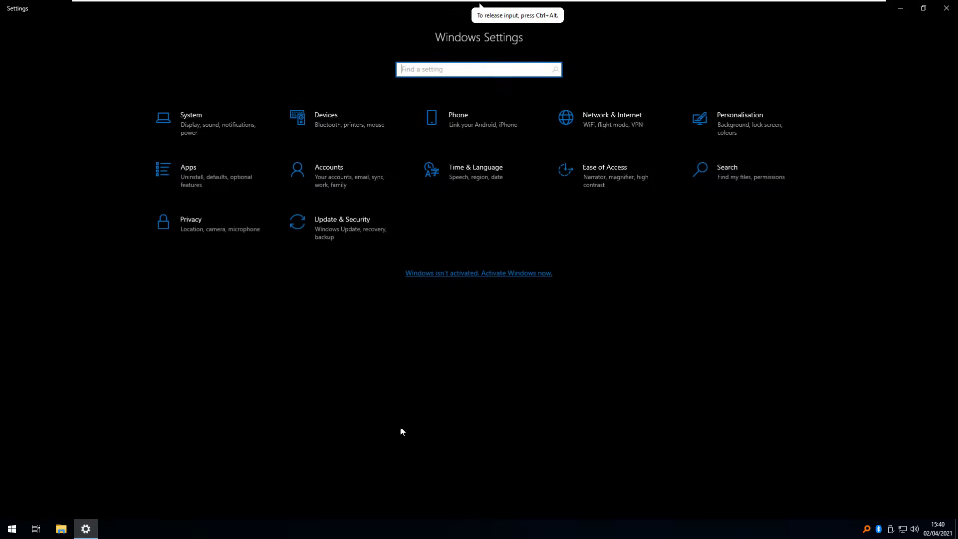
pyautogui.click(206, 169)
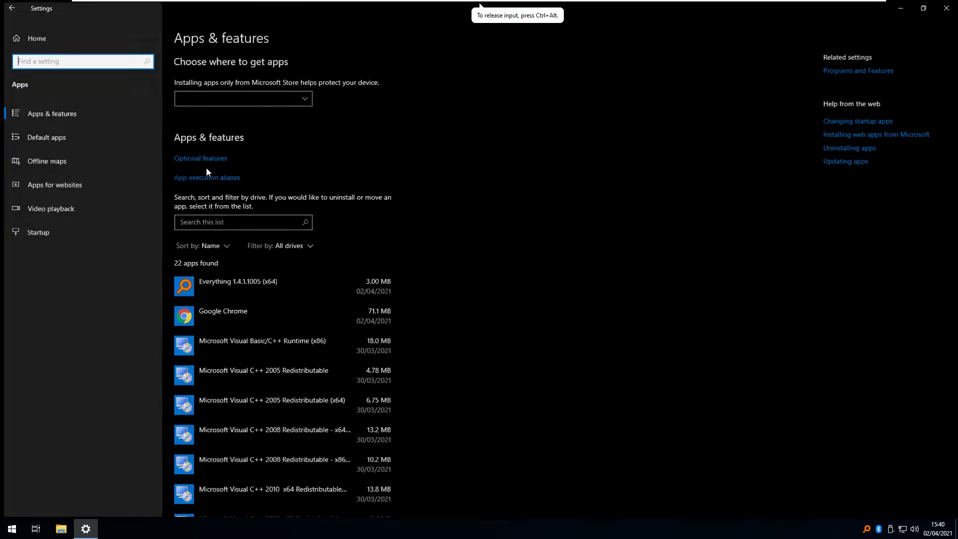
pyautogui.scroll(-6, 380, 309)
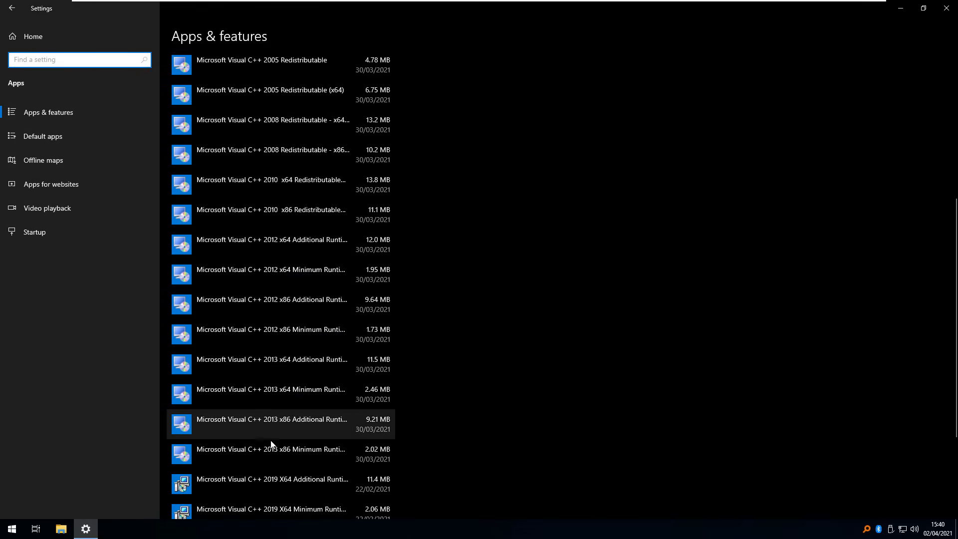
pyautogui.scroll(-3, 276, 463)
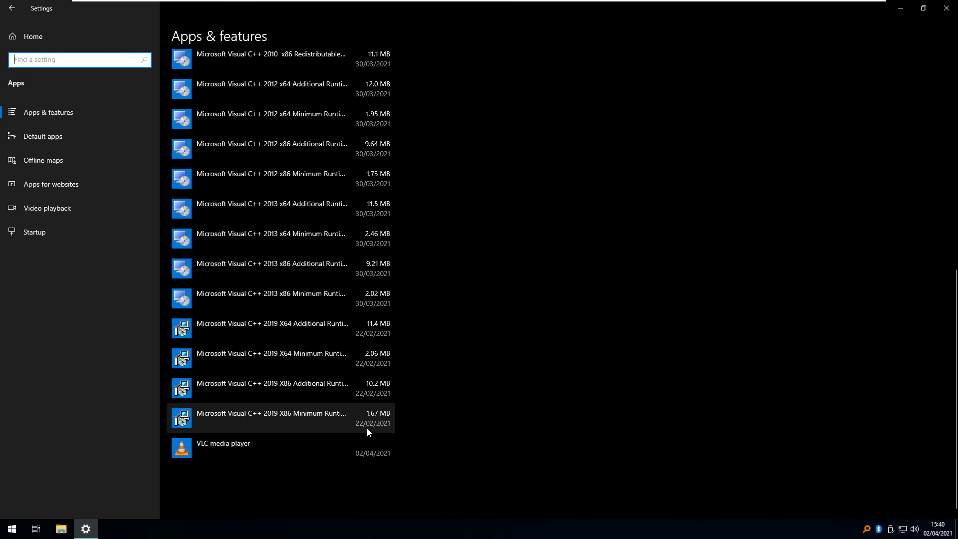
pyautogui.scroll(9, 366, 427)
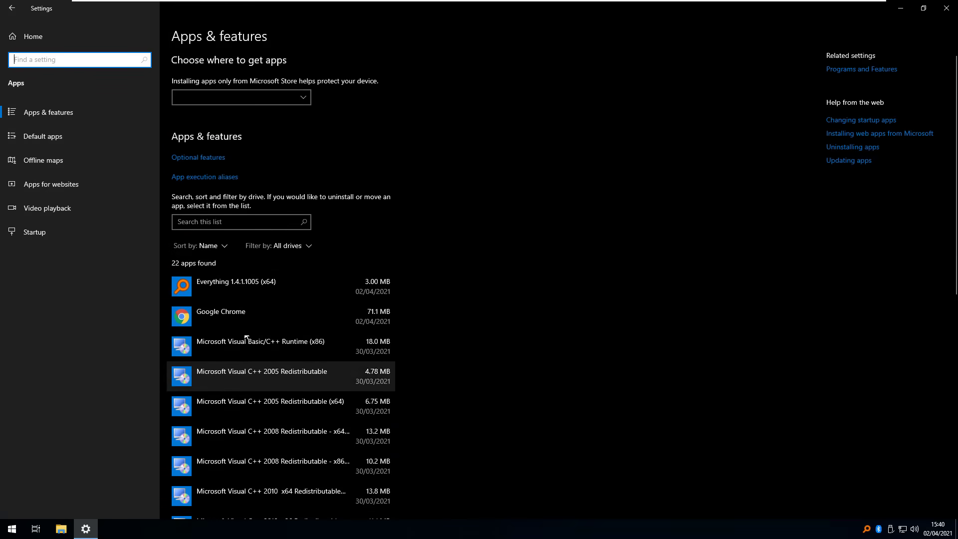
pyautogui.click(54, 137)
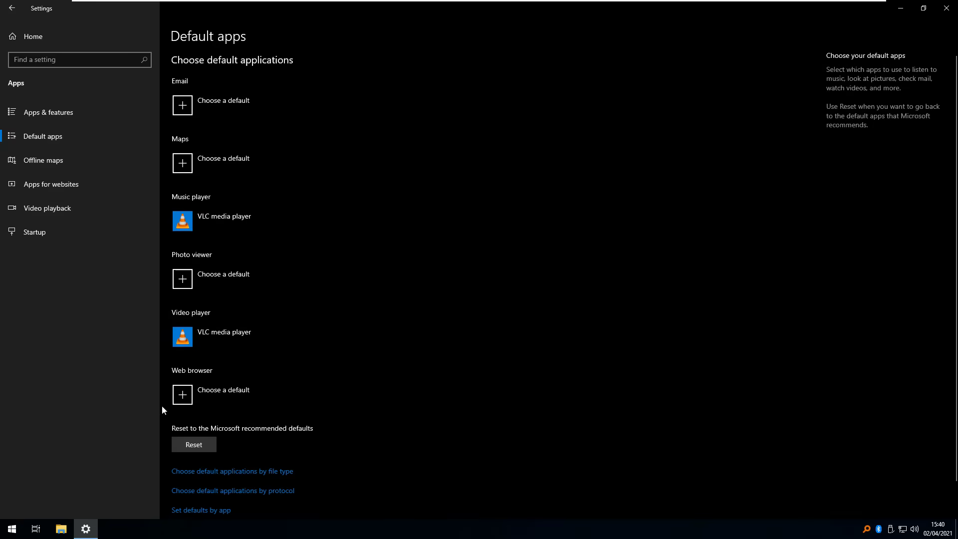
pyautogui.click(200, 394)
pyautogui.click(246, 314)
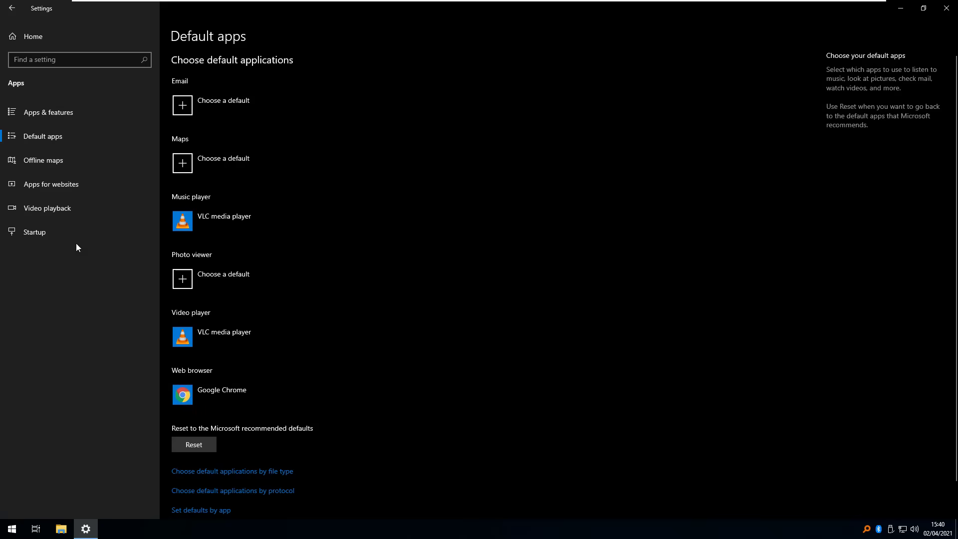
# - Look over the Offline maps and Apps for websites pages, then close Settings
pyautogui.click(51, 164)
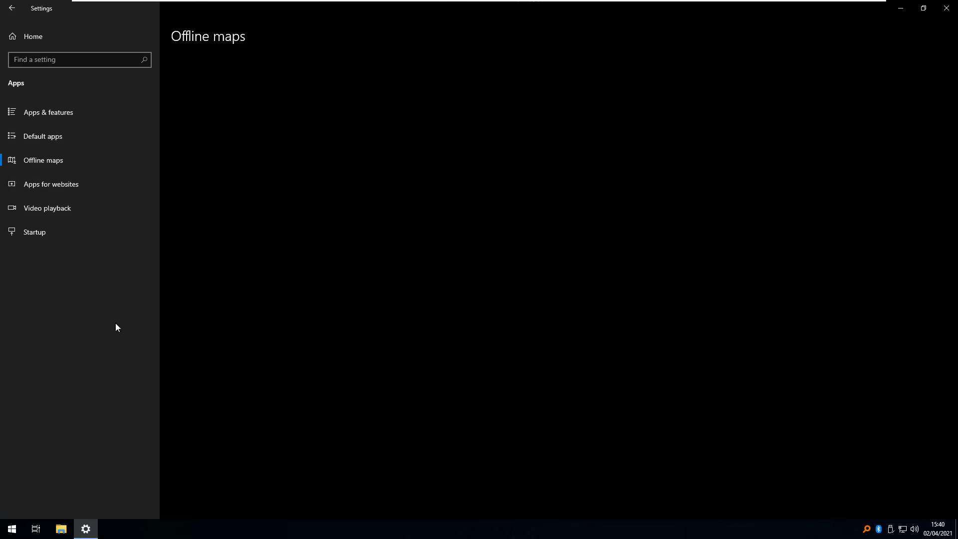
pyautogui.click(40, 183)
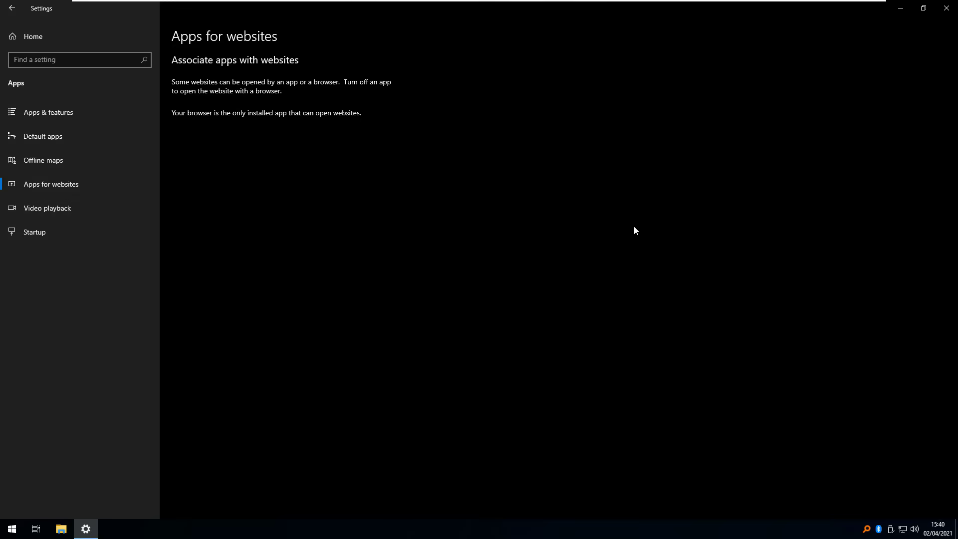
pyautogui.click(947, 8)
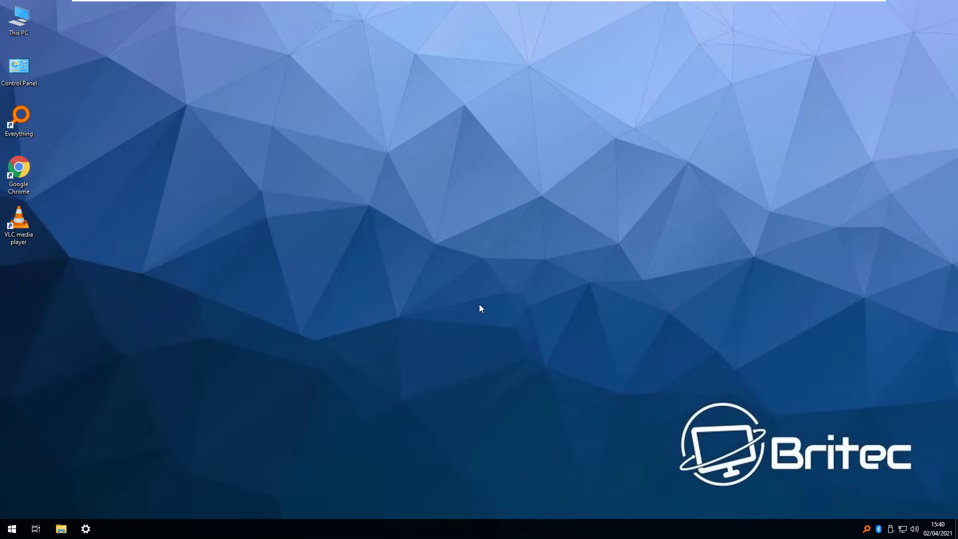